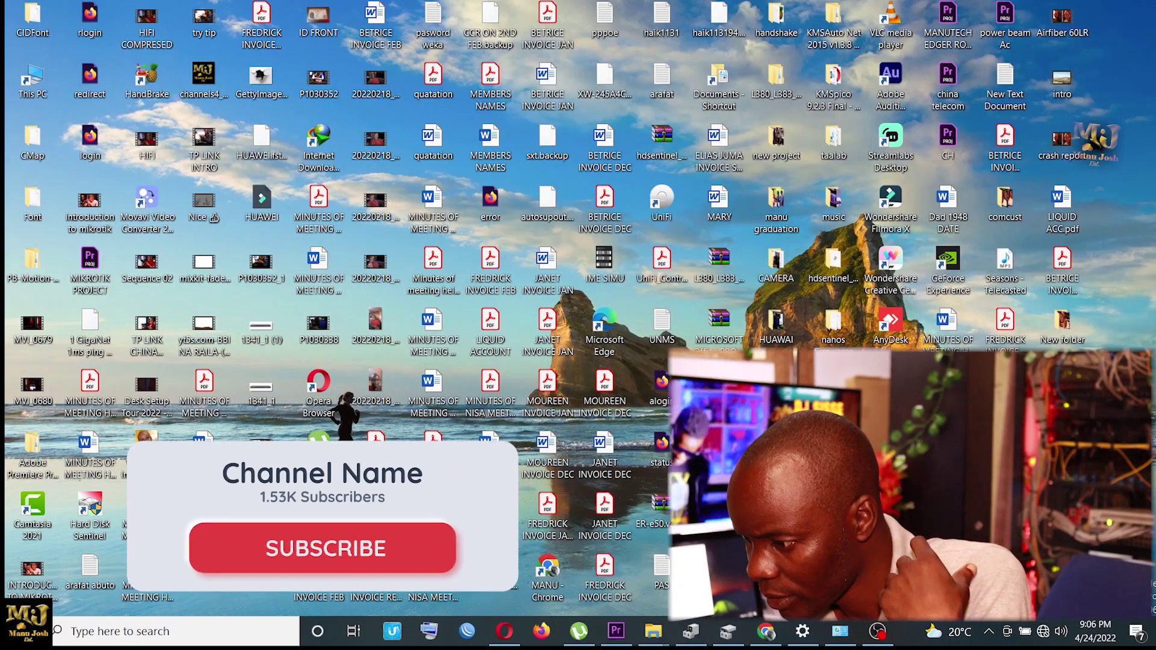
Step: Launch WinBox and connect as admin to the hAP lite at 74:4D:28:28:5C:A8
click(445, 637)
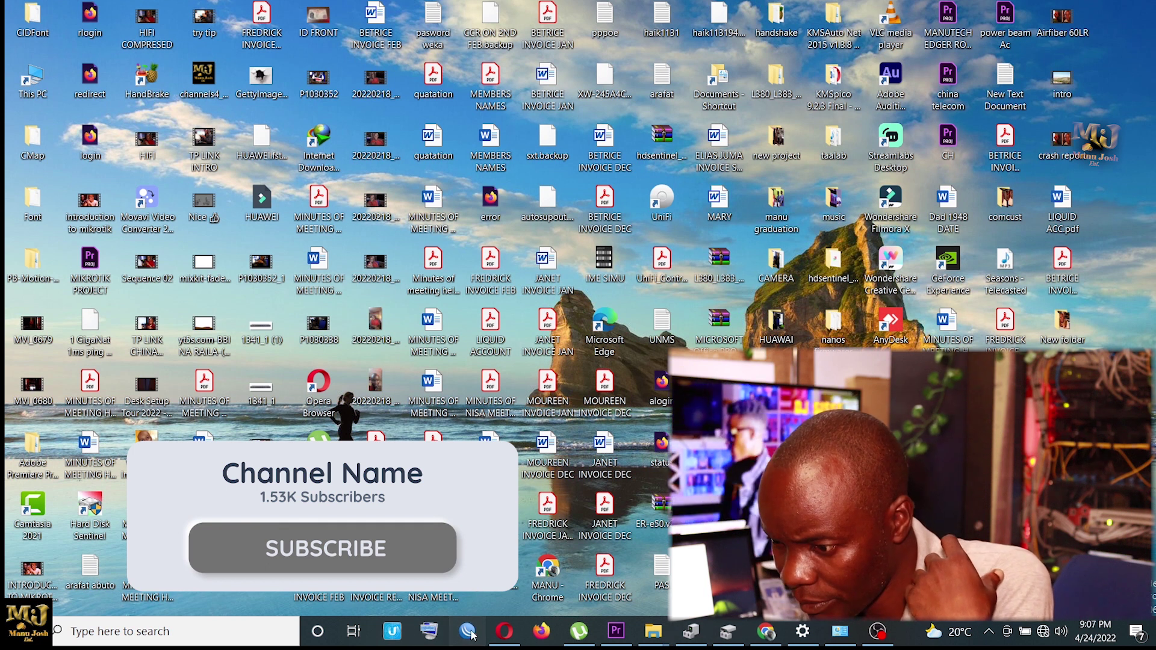
click(641, 334)
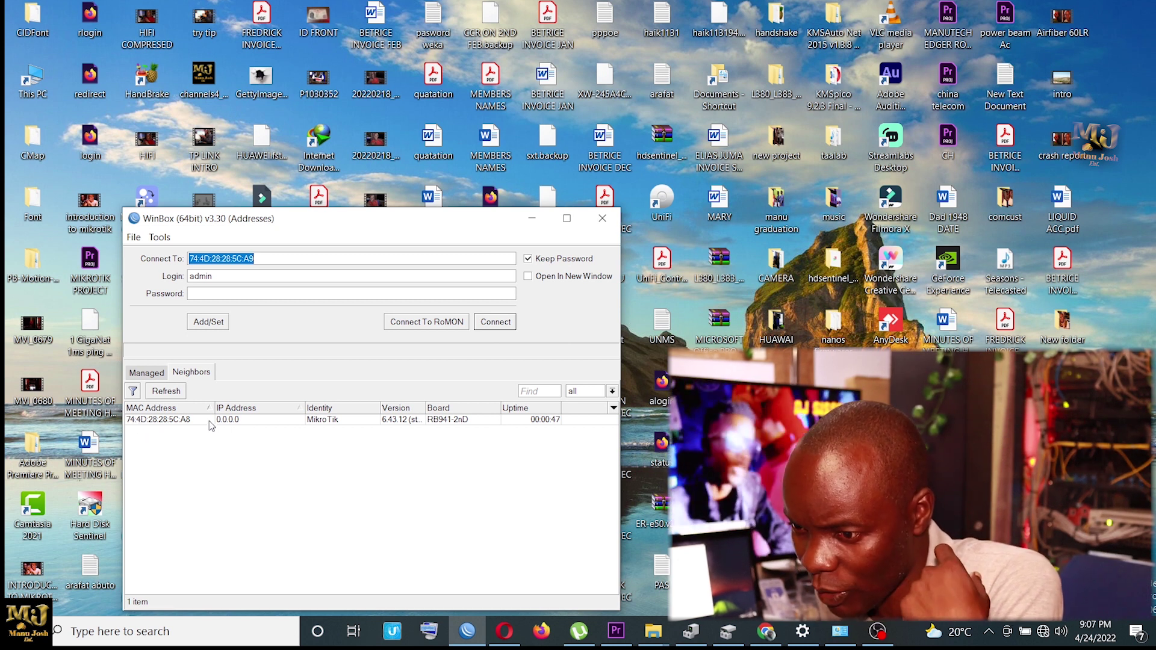
click(182, 420)
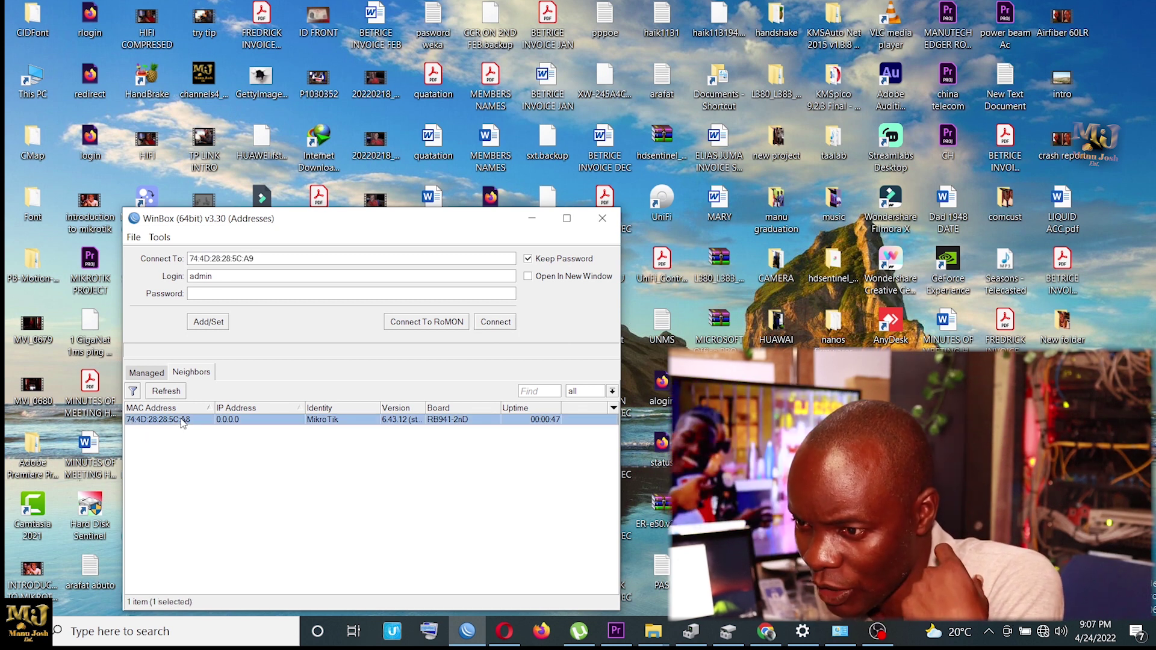
click(491, 323)
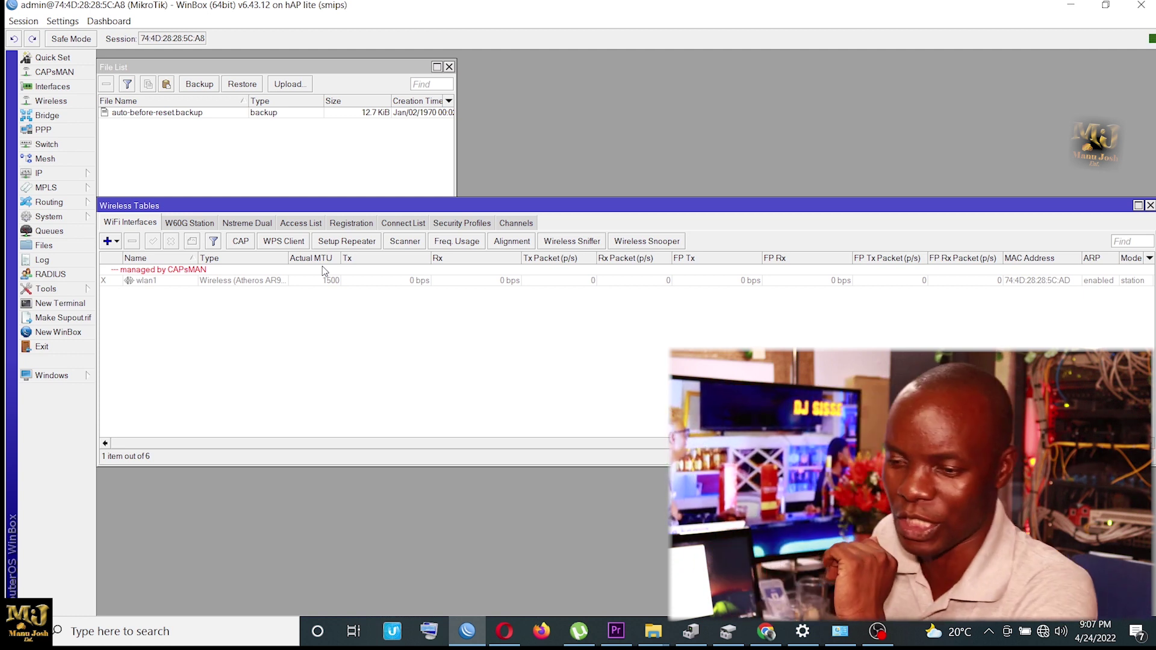
Step: Reset the router configuration with Keep User Configuration ticked, confirming the reset and reboot
click(48, 216)
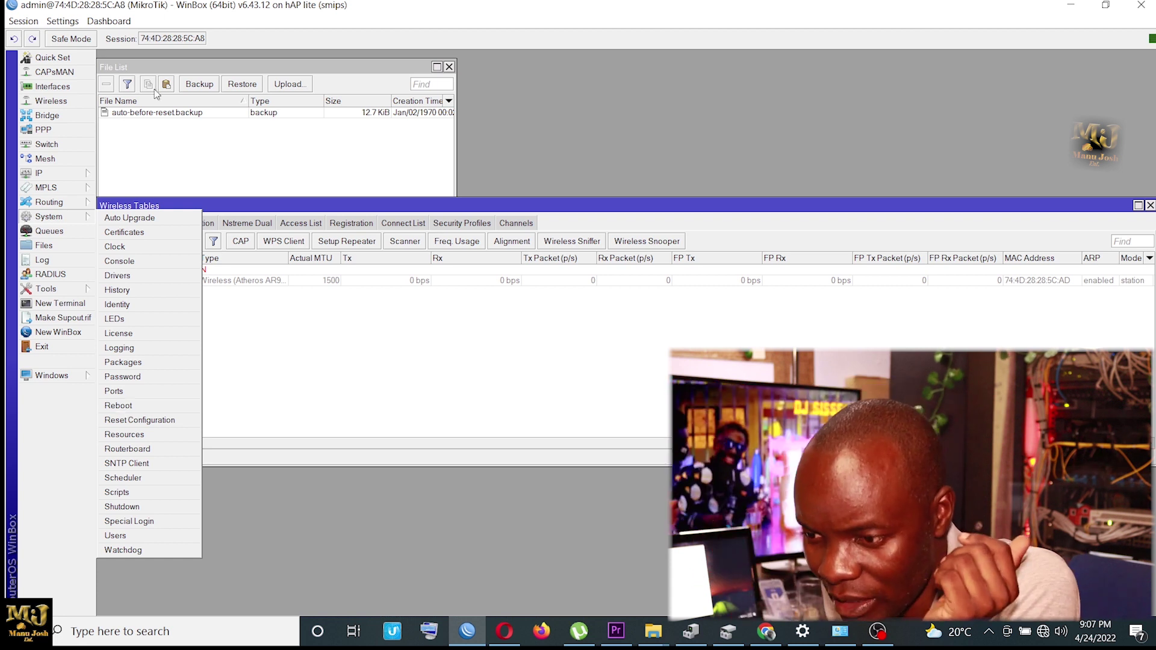
click(159, 422)
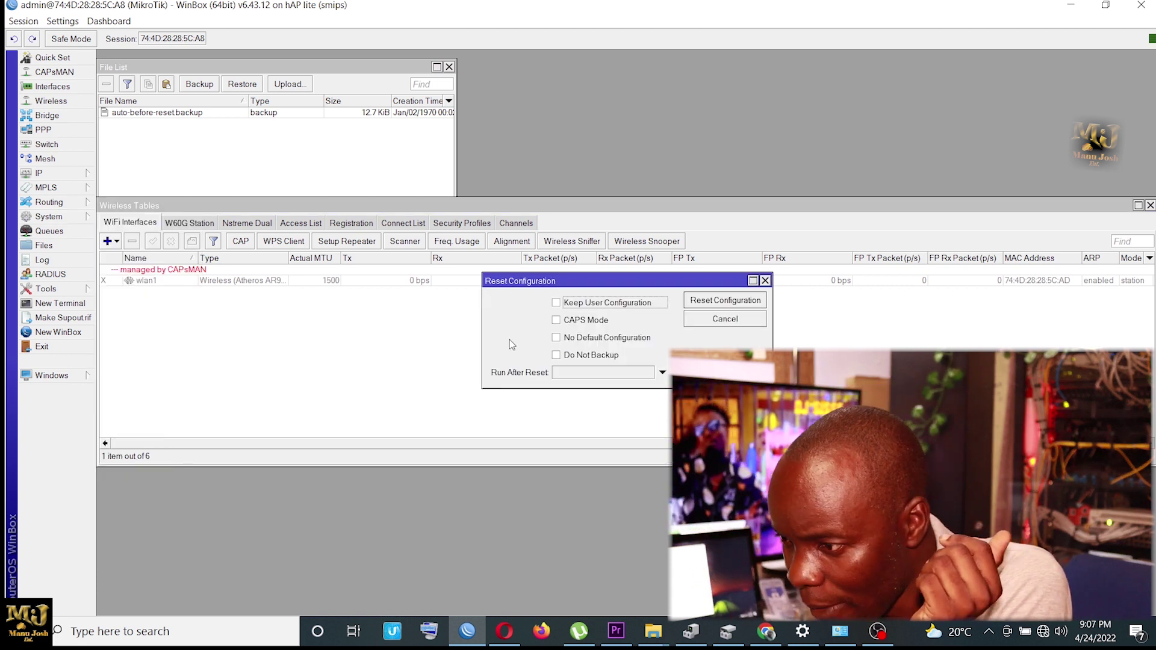
click(558, 304)
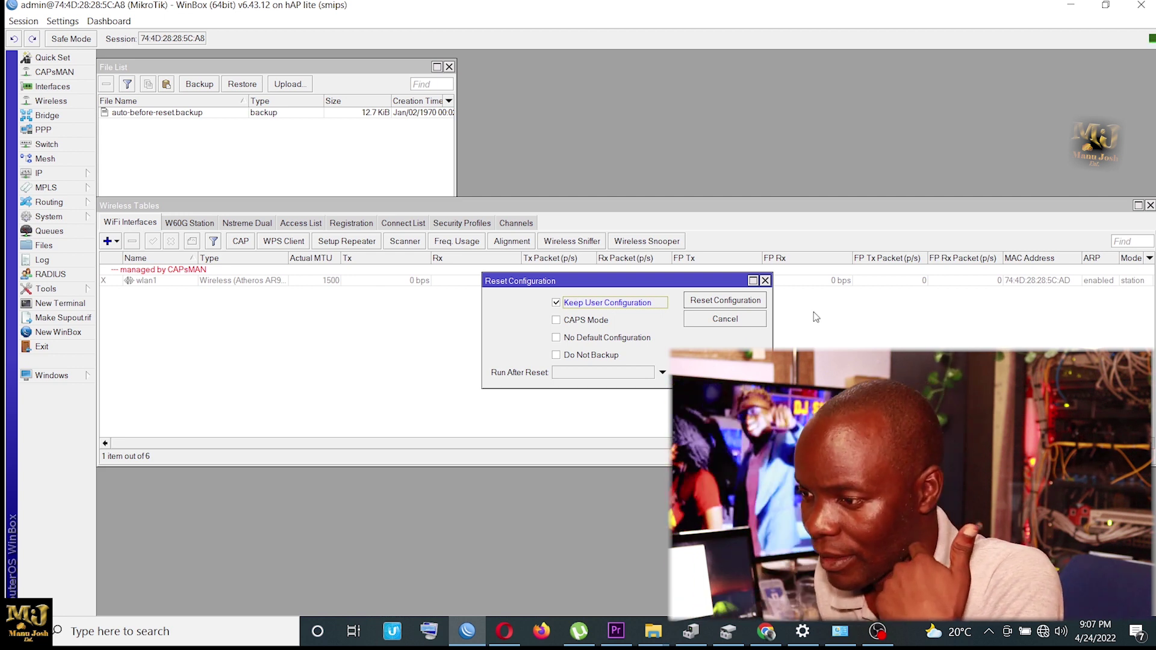
click(732, 301)
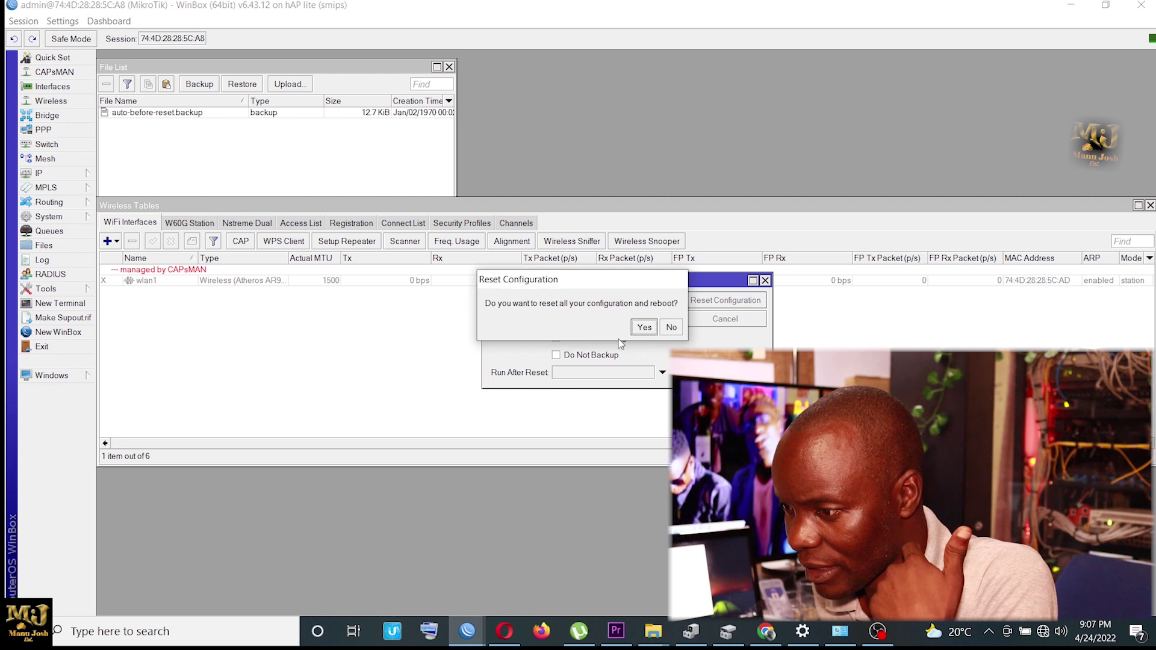
click(643, 327)
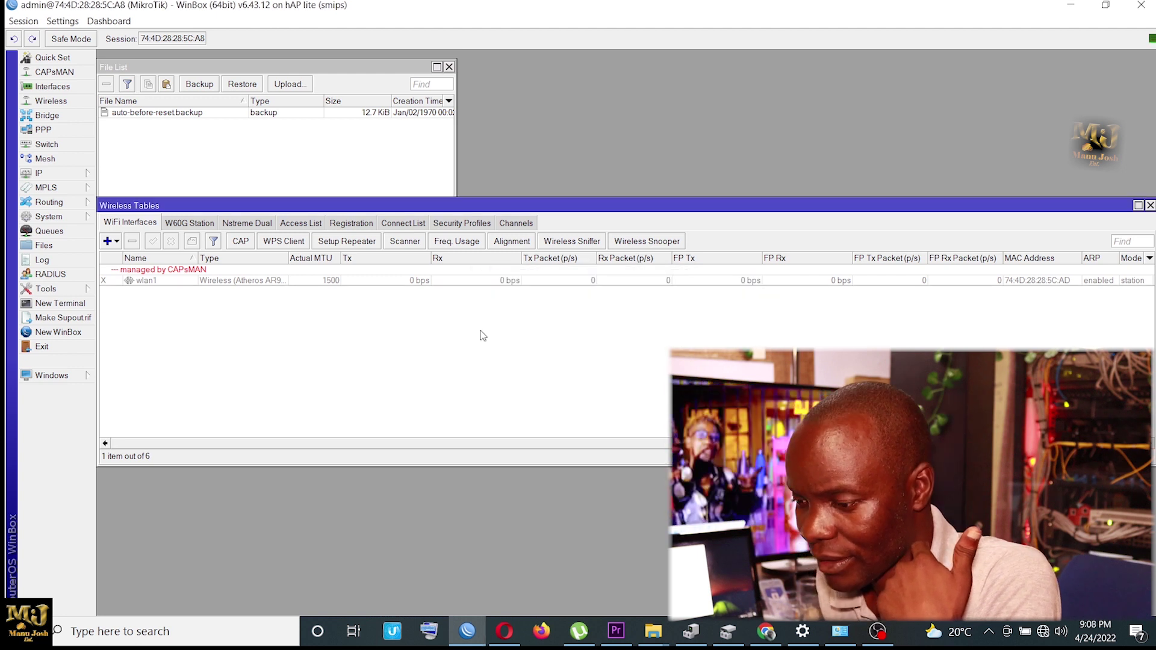
Step: Restart WinBox and log back in to the router, then close the disconnected login window
click(1140, 6)
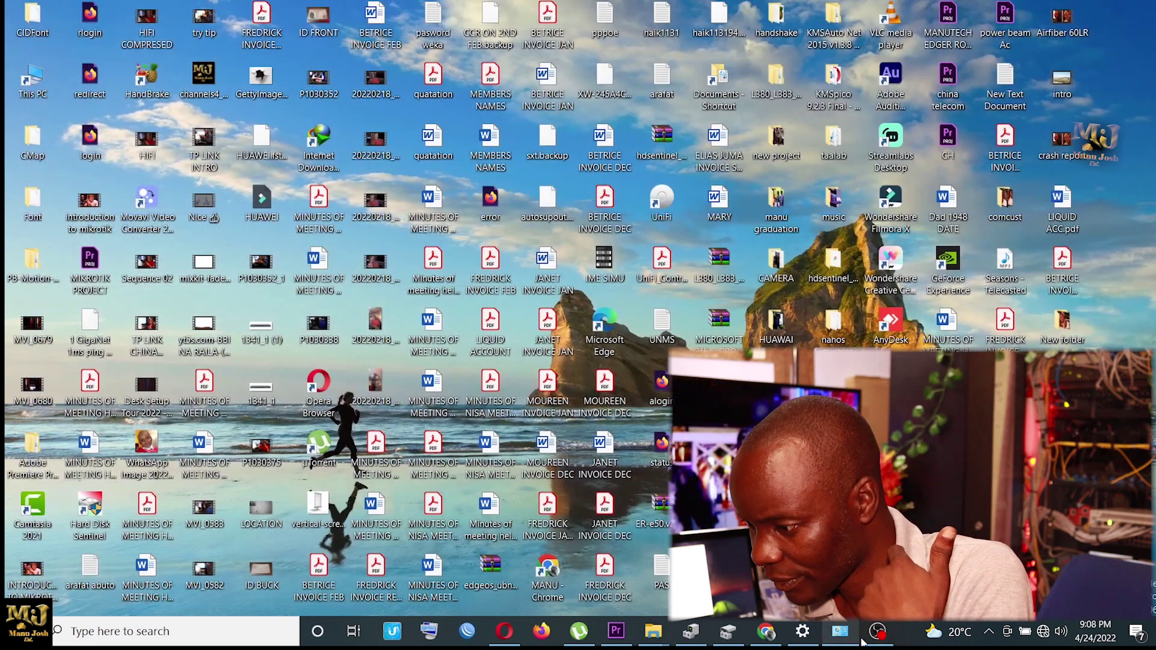
click(727, 631)
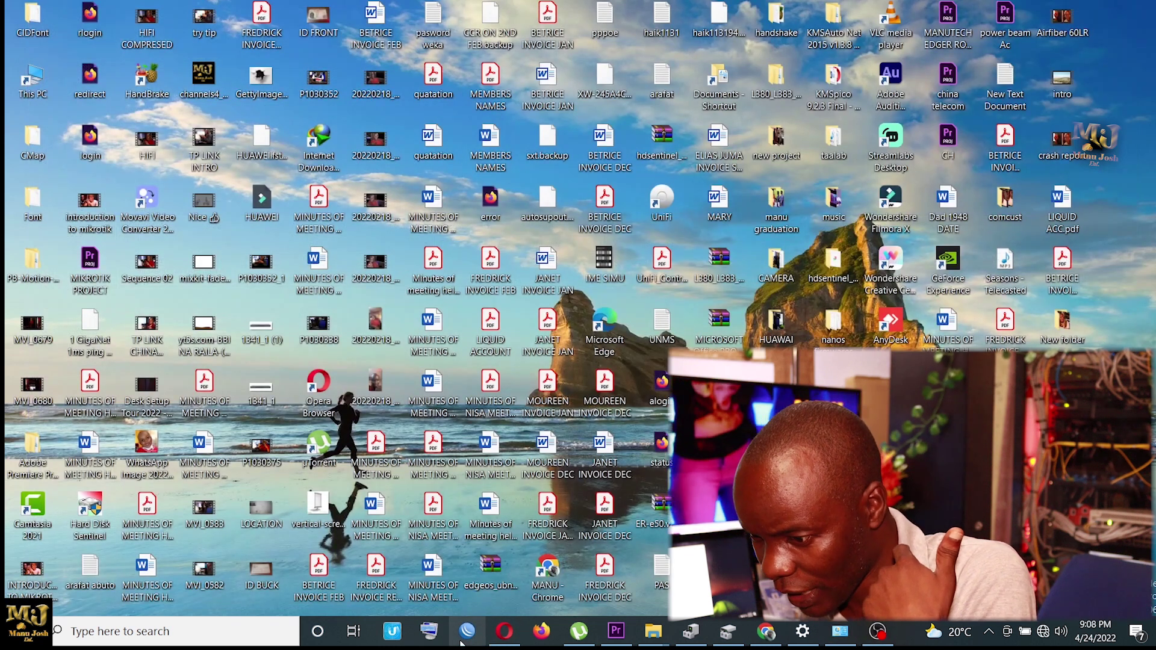
click(627, 333)
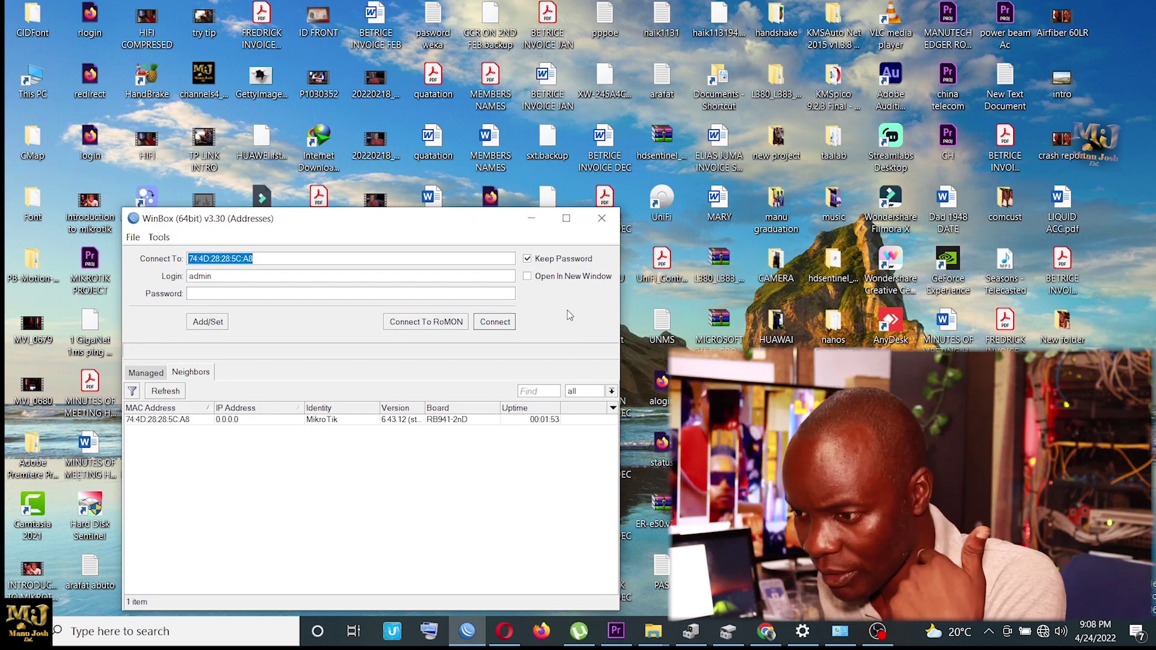
click(154, 420)
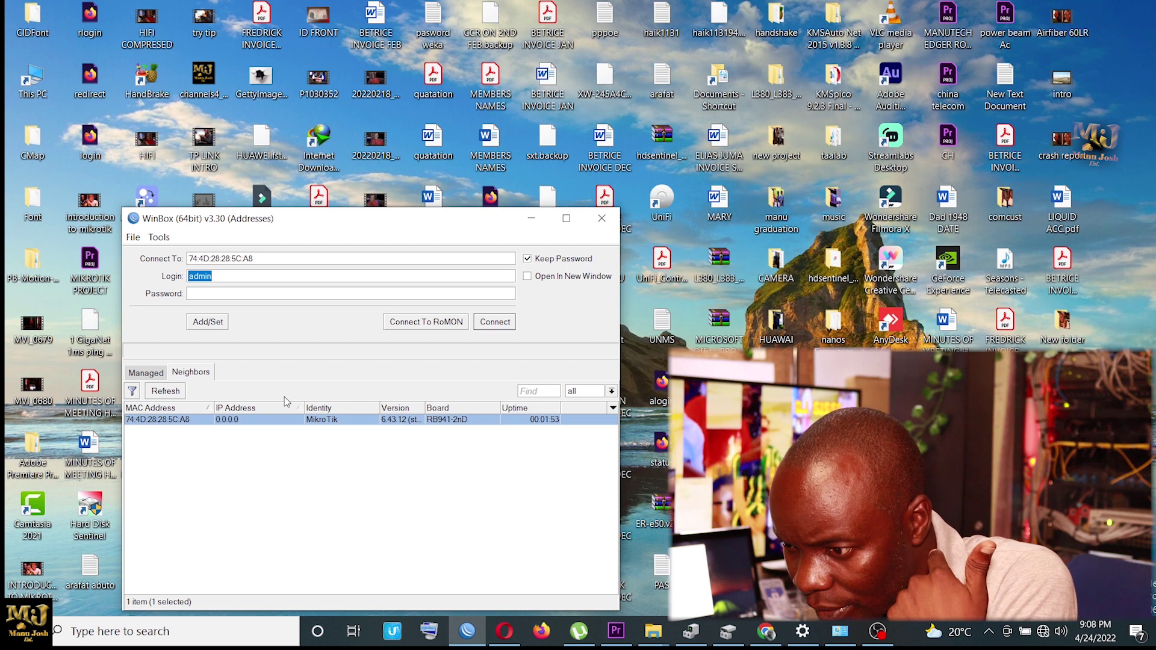
click(498, 326)
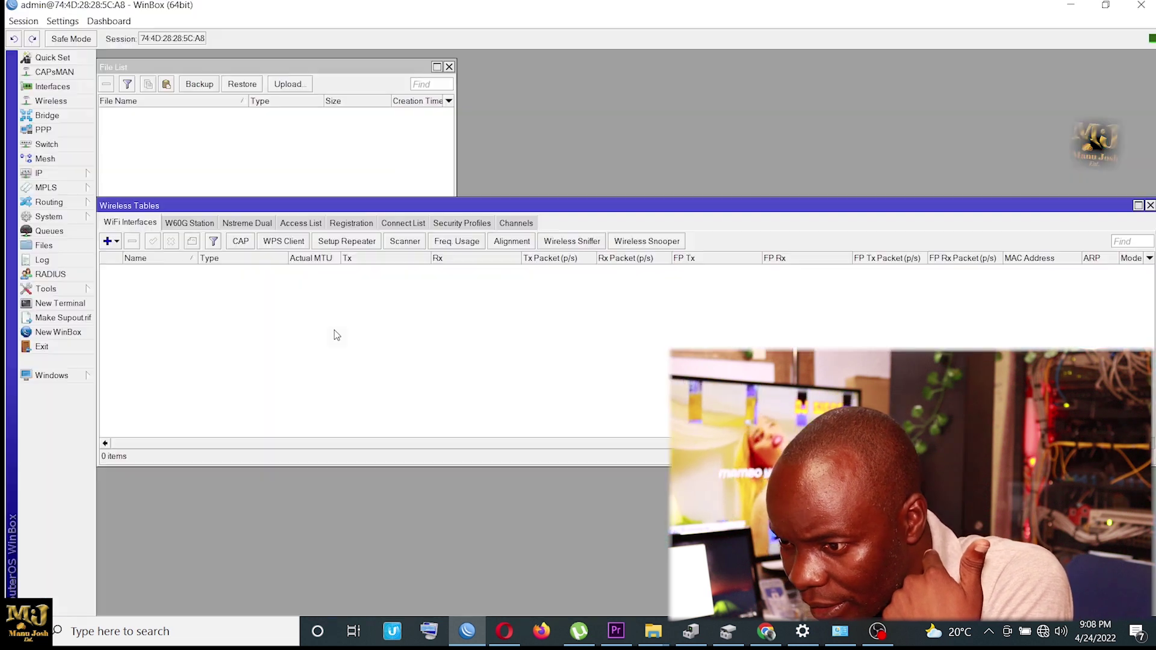
click(59, 172)
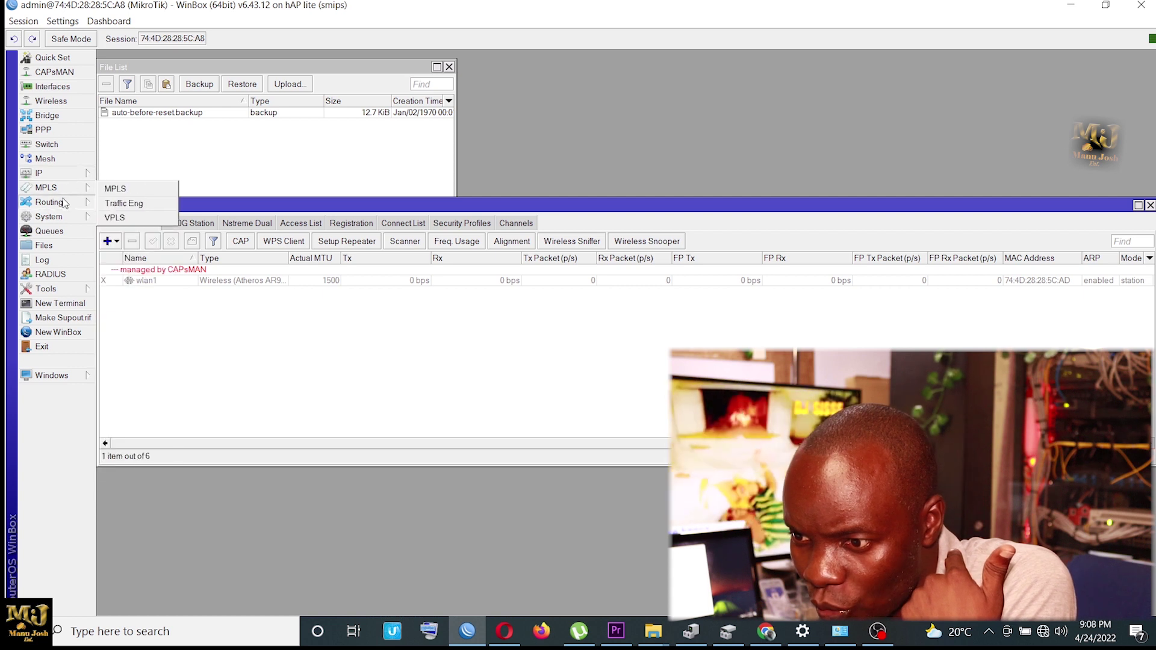
mouse_move(68, 217)
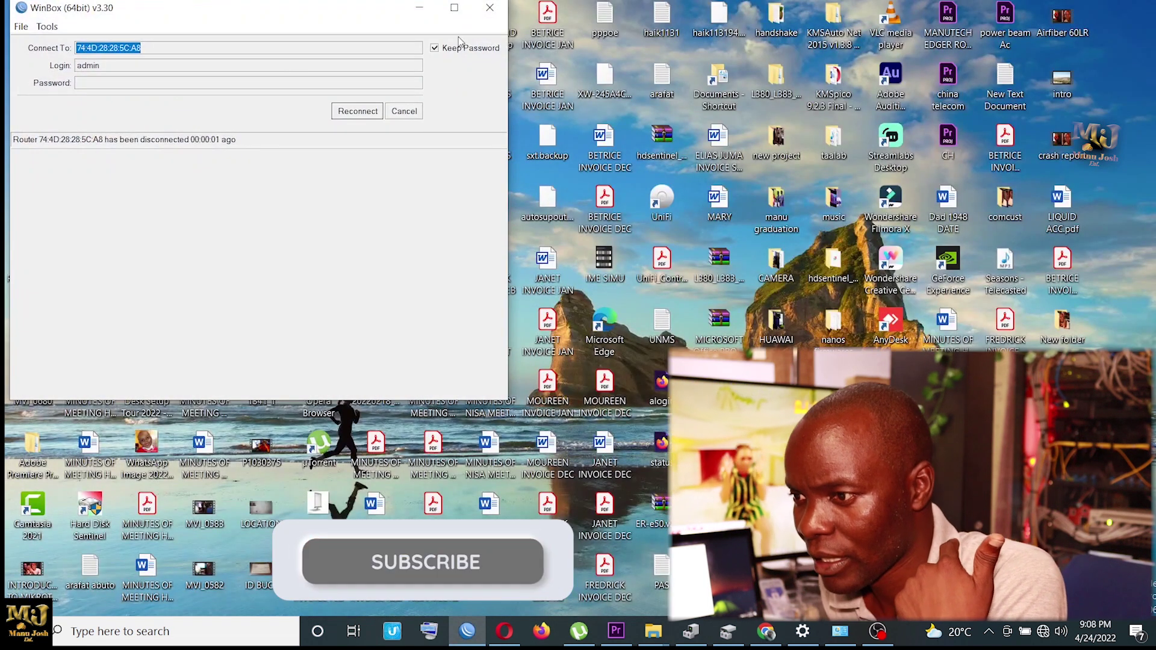
click(490, 7)
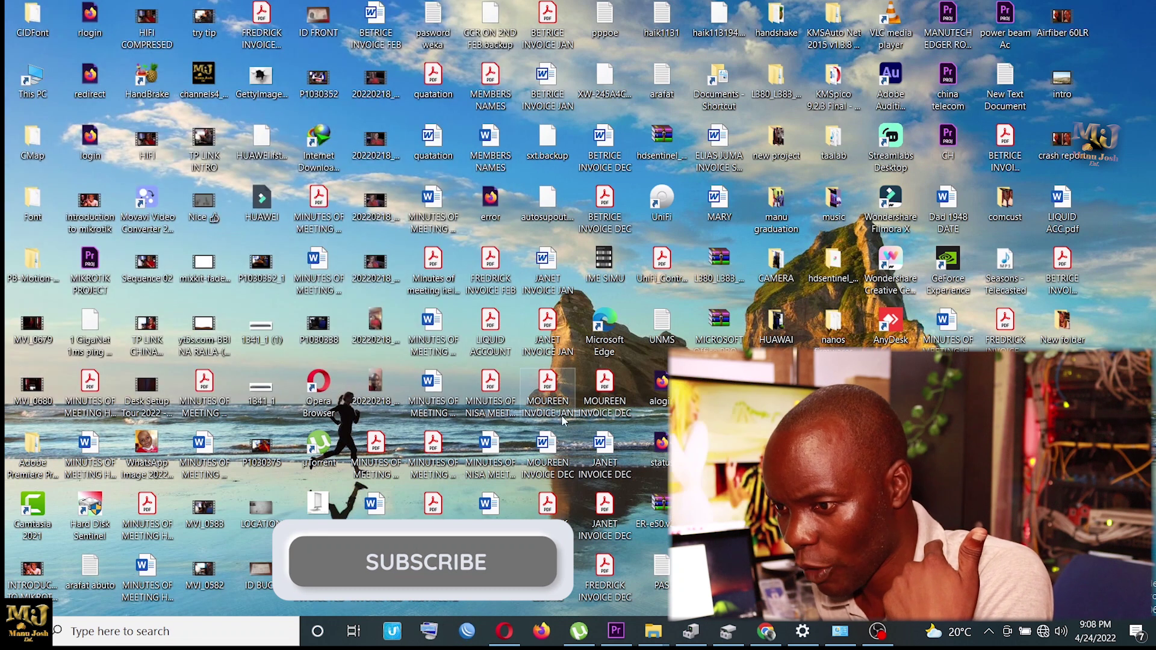
Step: Relaunch WinBox, refresh Neighbors, and select the rebooted router at 192.168.88.1
click(467, 631)
click(627, 333)
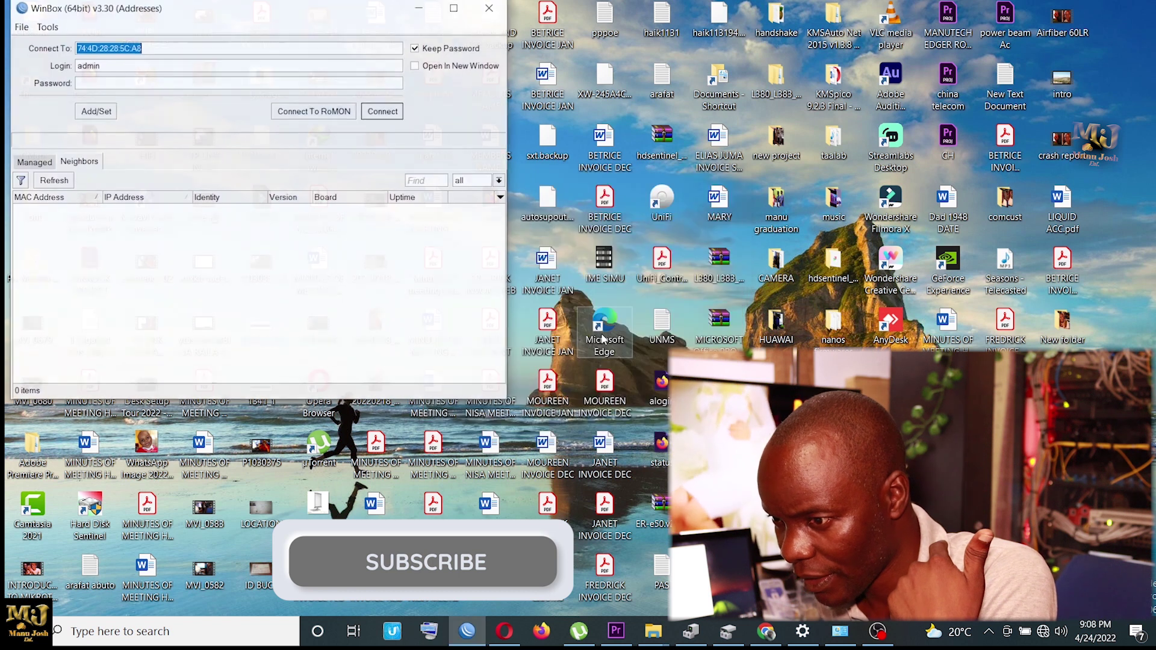
drag(195, 9, 346, 130)
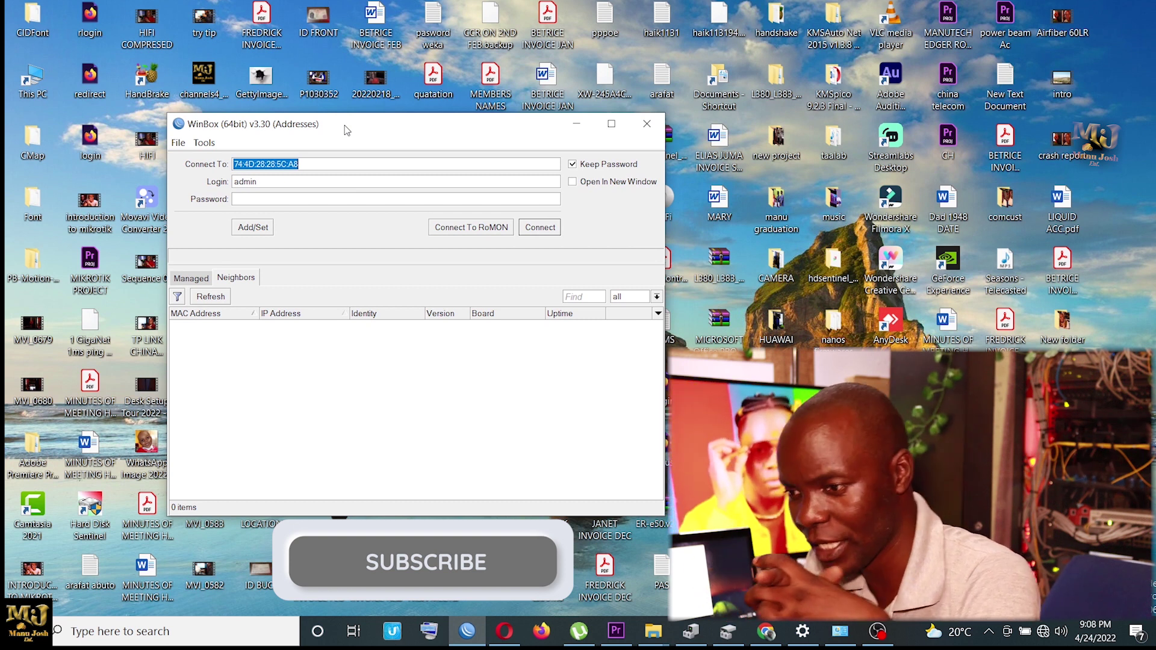
click(275, 377)
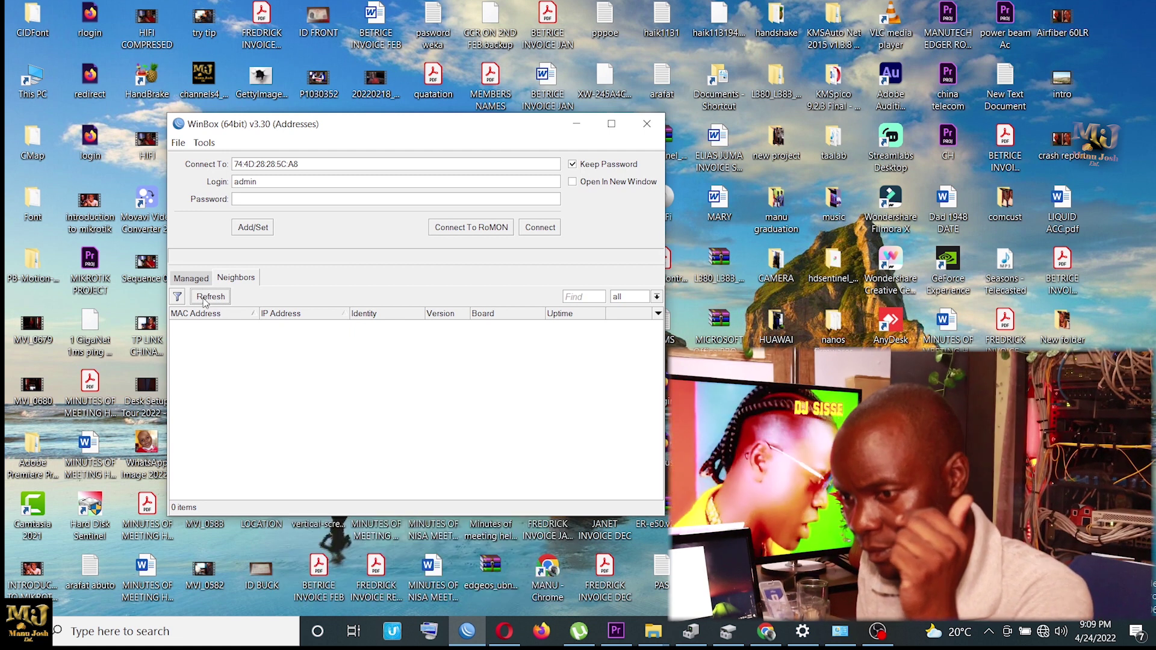
click(210, 297)
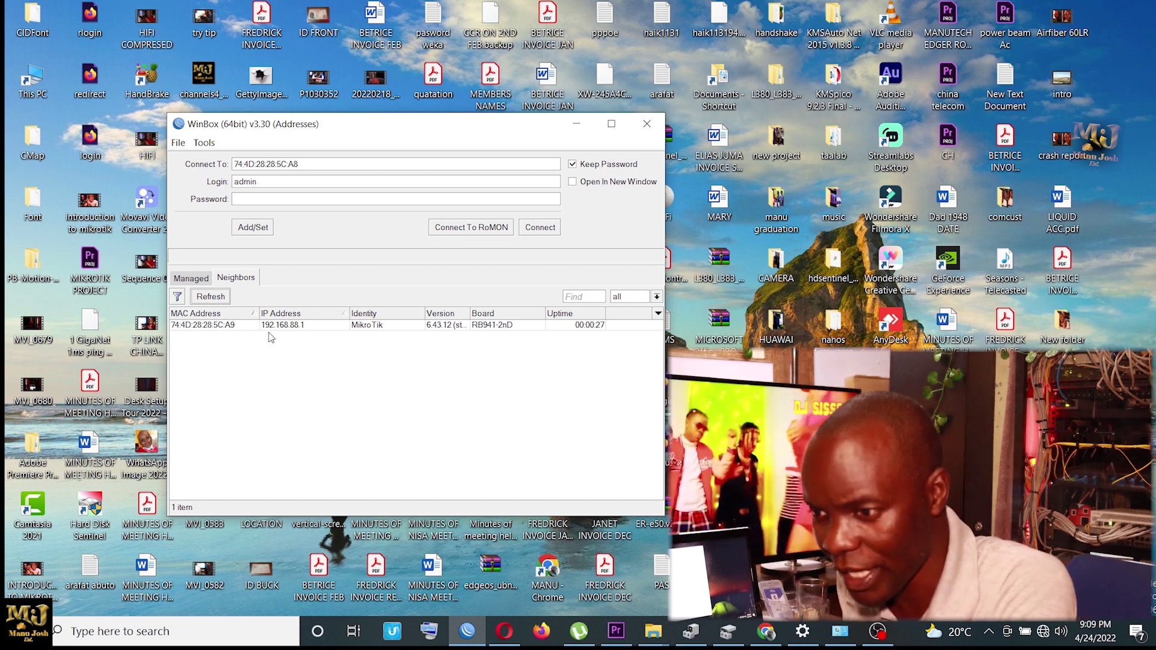
click(232, 325)
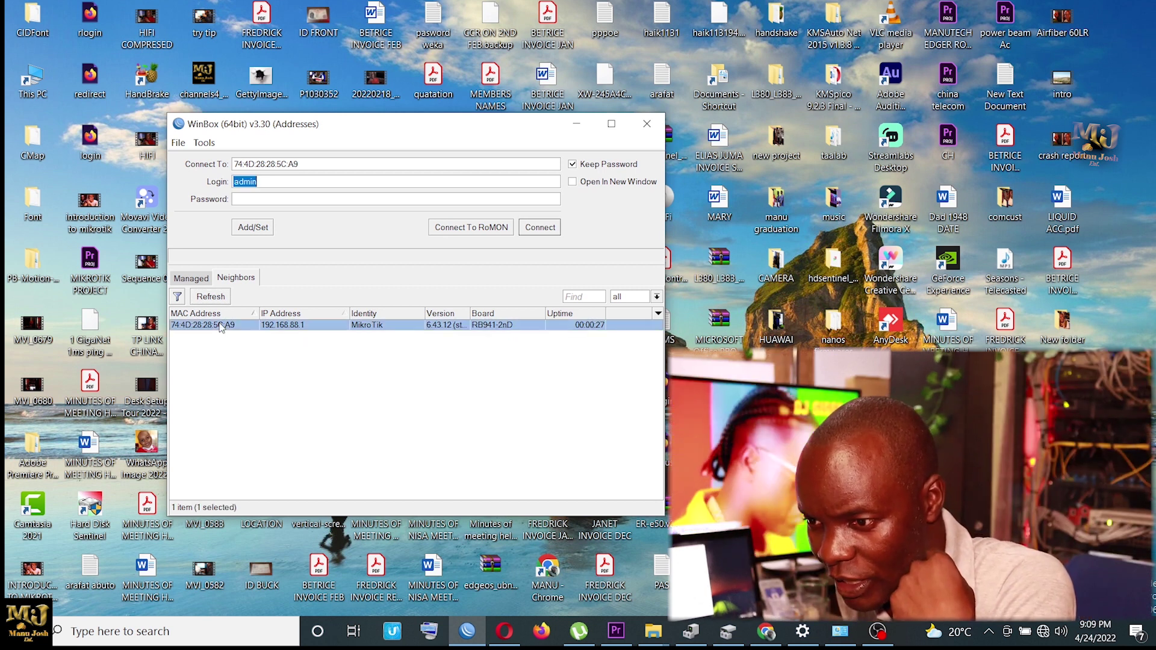
Step: Connect to the router at 192.168.88.1 and accept the RouterOS default configuration notice
click(544, 230)
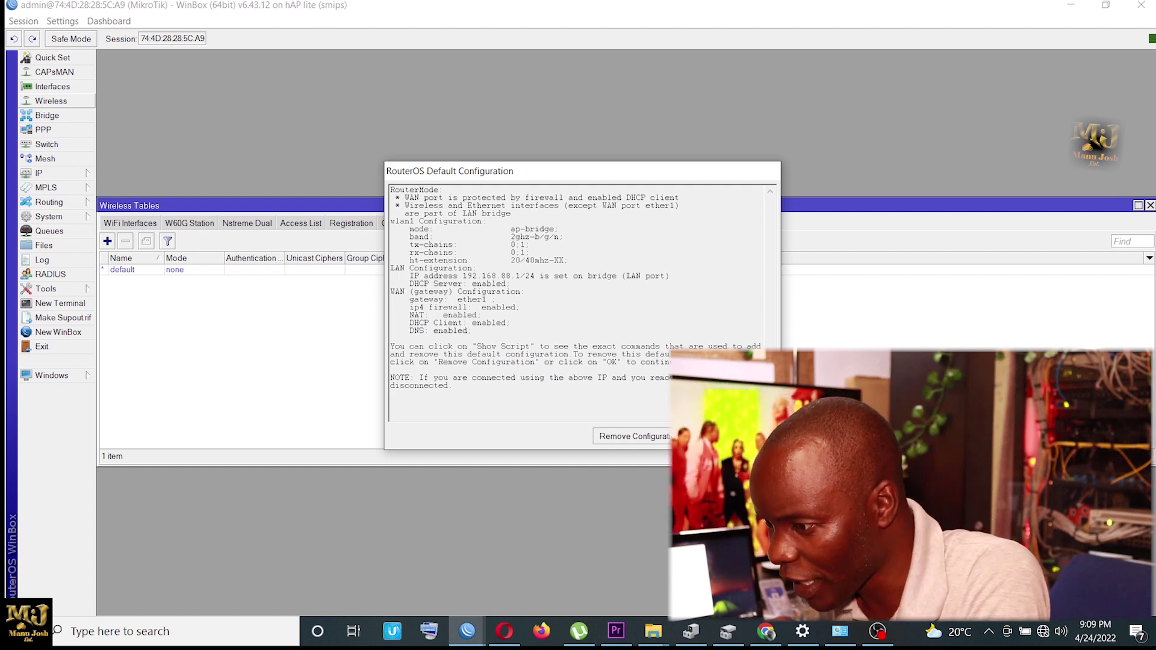
click(756, 436)
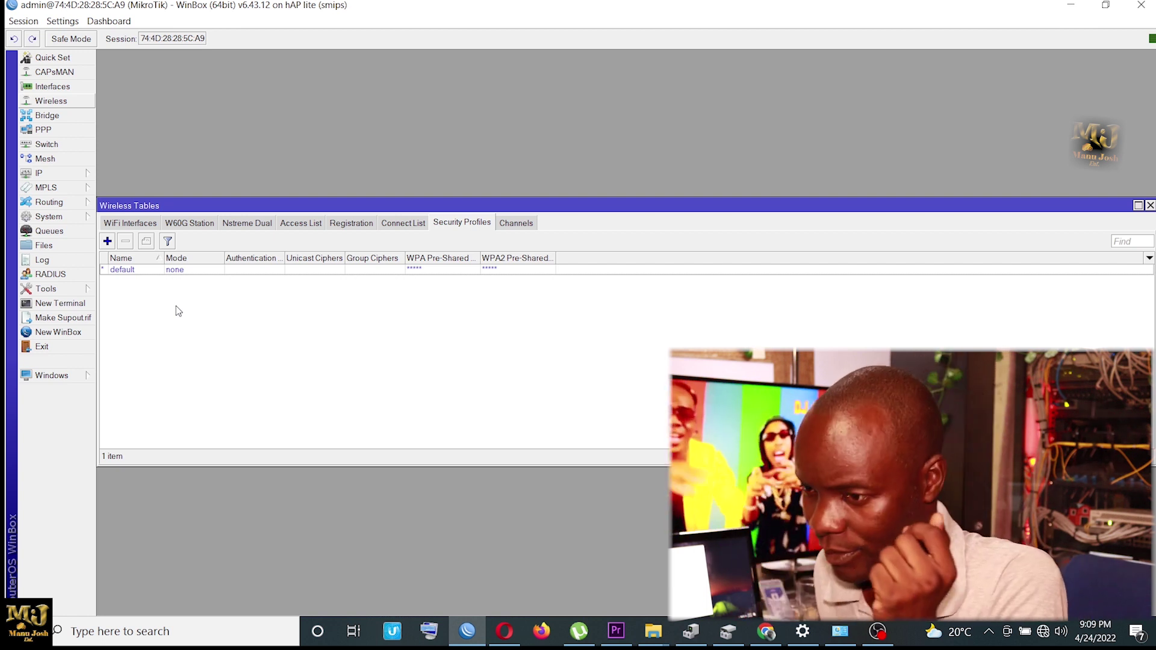
click(65, 59)
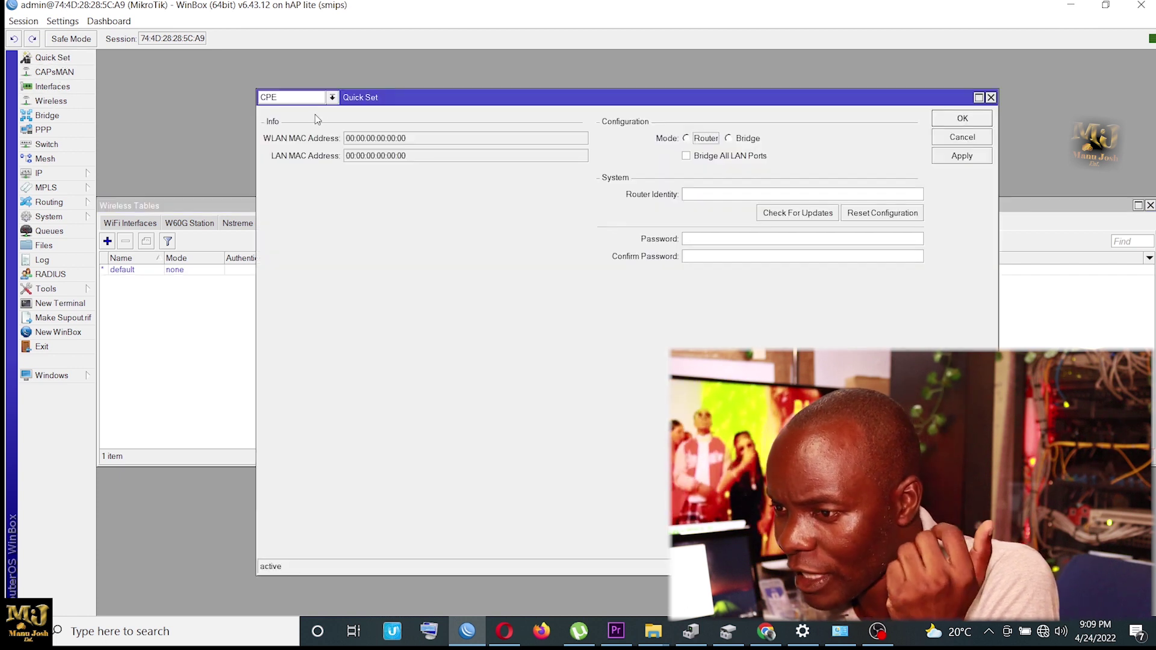
click(332, 97)
click(319, 112)
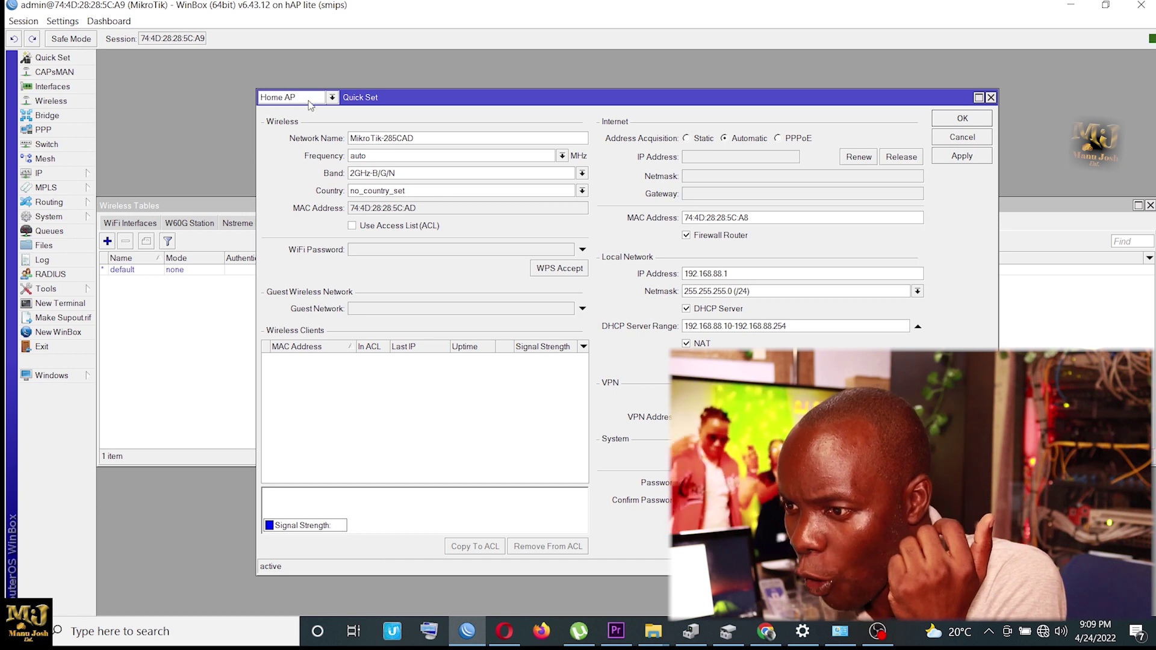
click(332, 98)
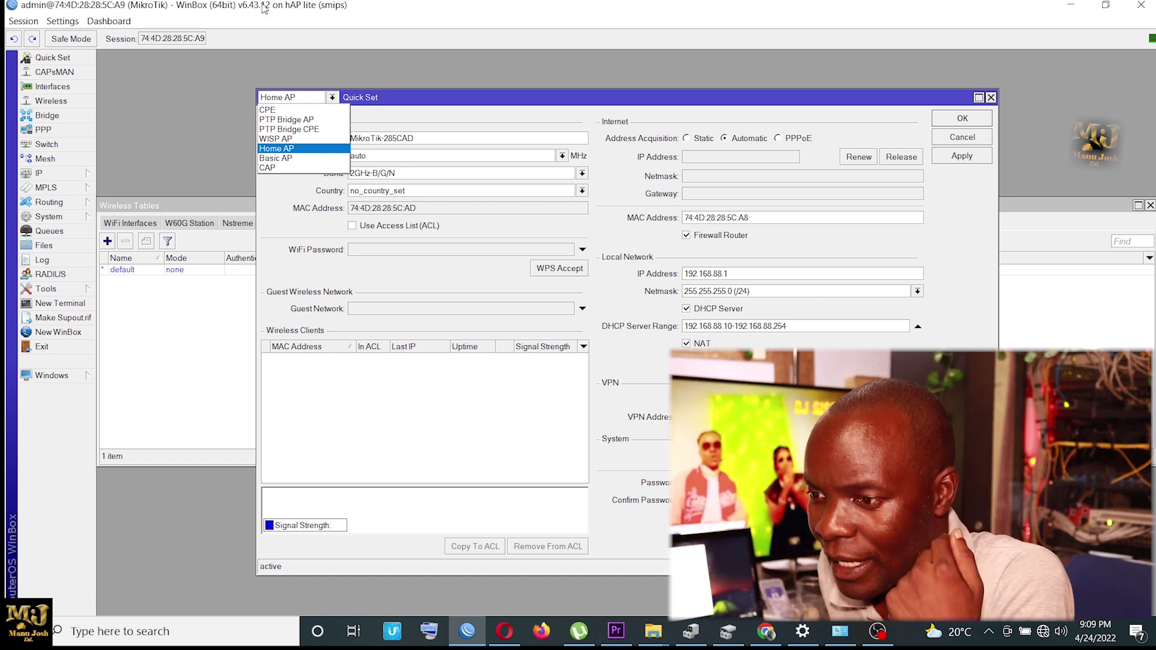
click(293, 148)
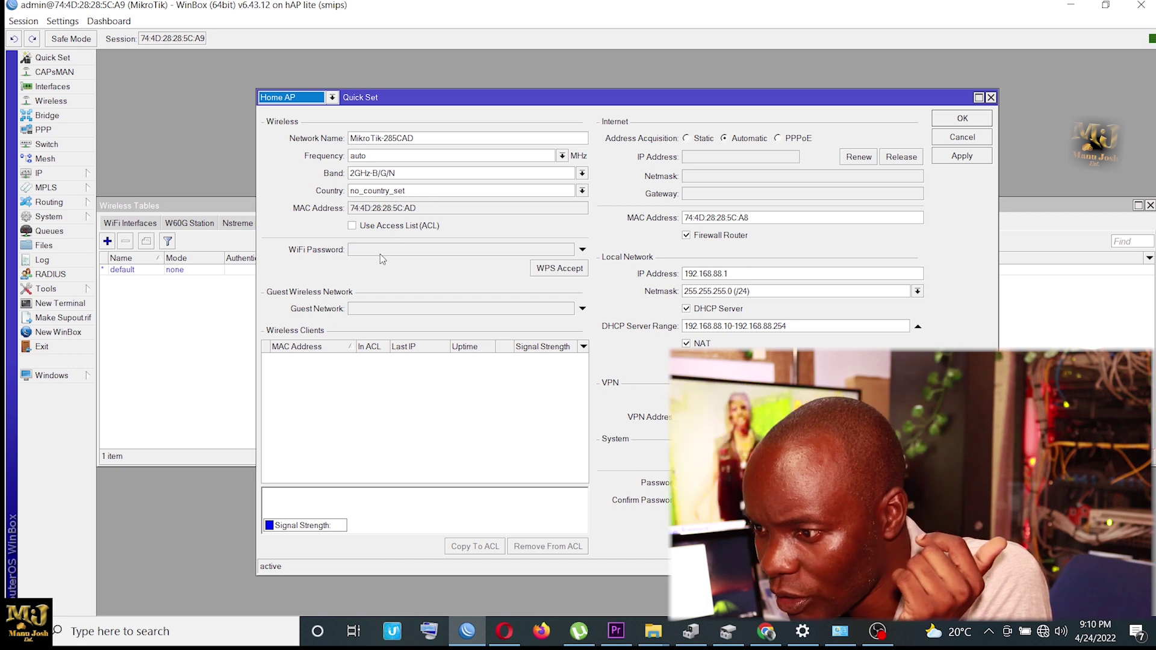
click(389, 157)
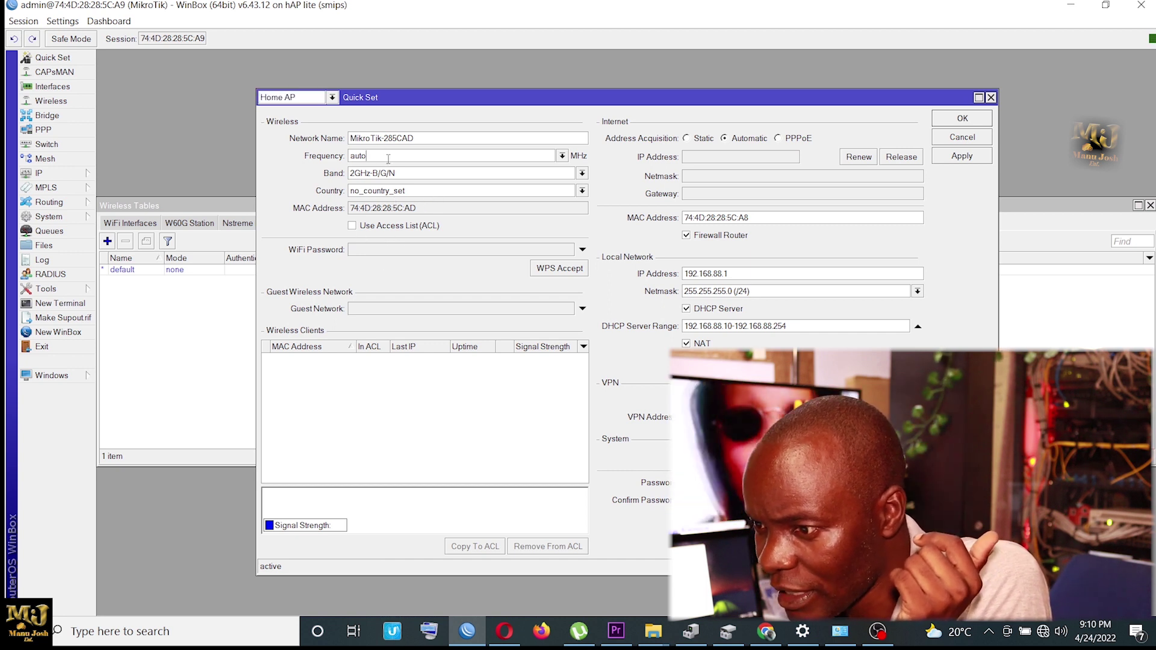
Step: Change the Network Name to 'MANUJOSH TECH' and enter a WiFi password
key(BackSpace)
key(BackSpace)
key(BackSpace)
key(BackSpace)
key(BackSpace)
key(BackSpace)
key(BackSpace)
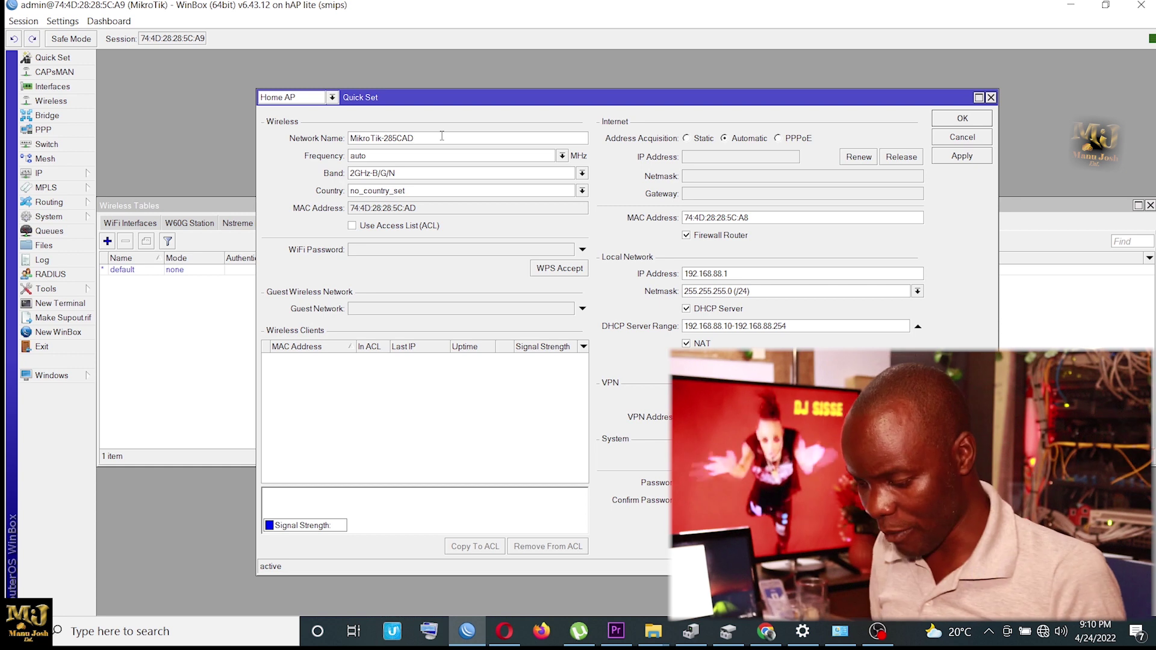
key(BackSpace)
key(BackSpace)
key(BackSpace)
key(BackSpace)
key(BackSpace)
key(BackSpace)
key(BackSpace)
key(BackSpace)
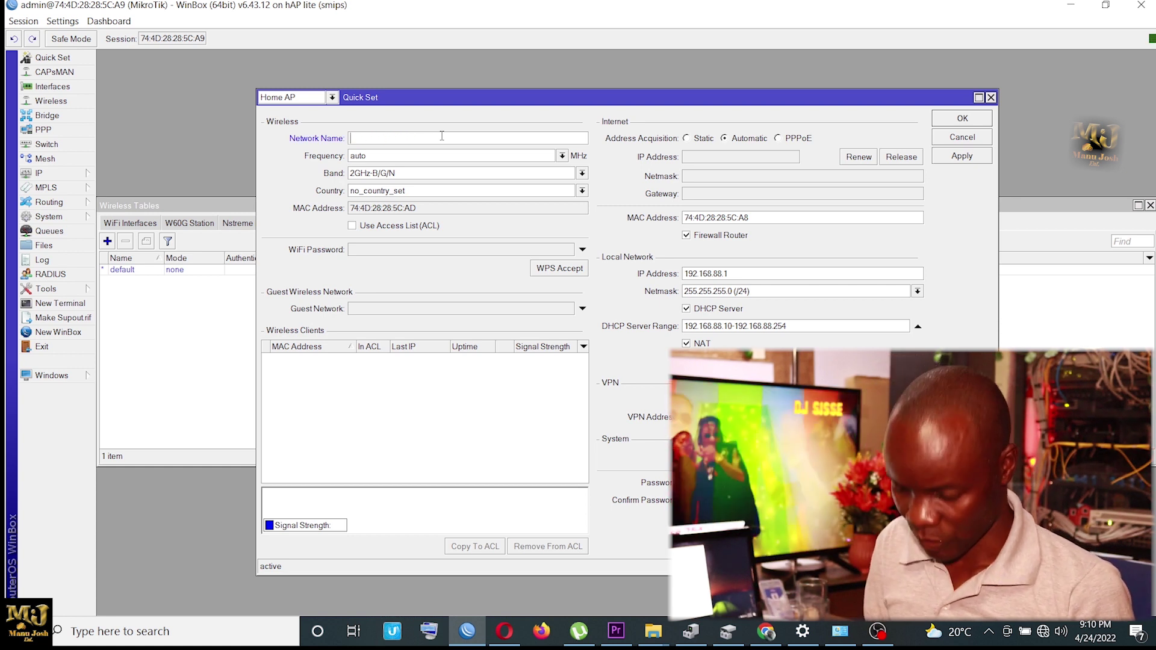
text(MAN)
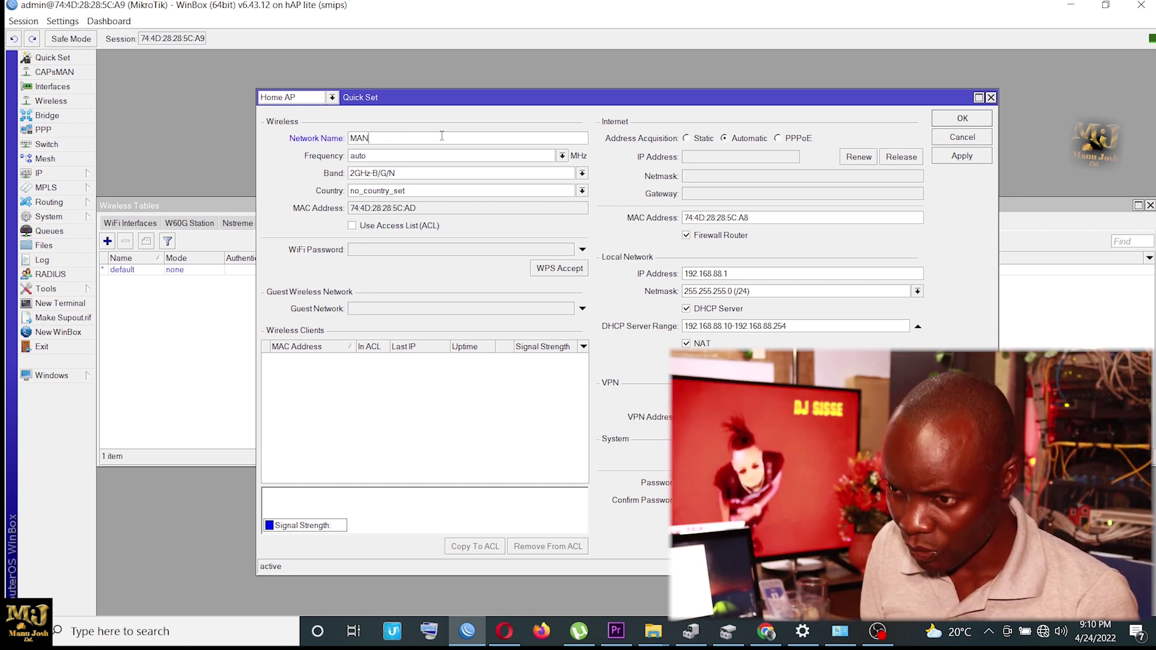
text(UJOSH )
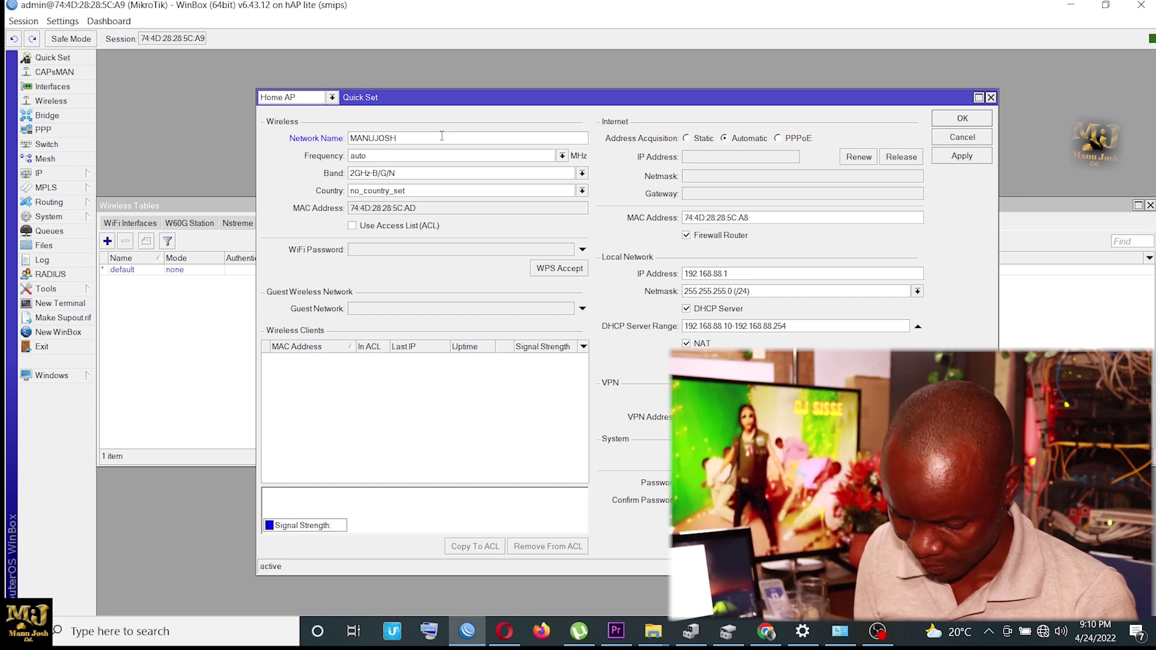
text(TECH)
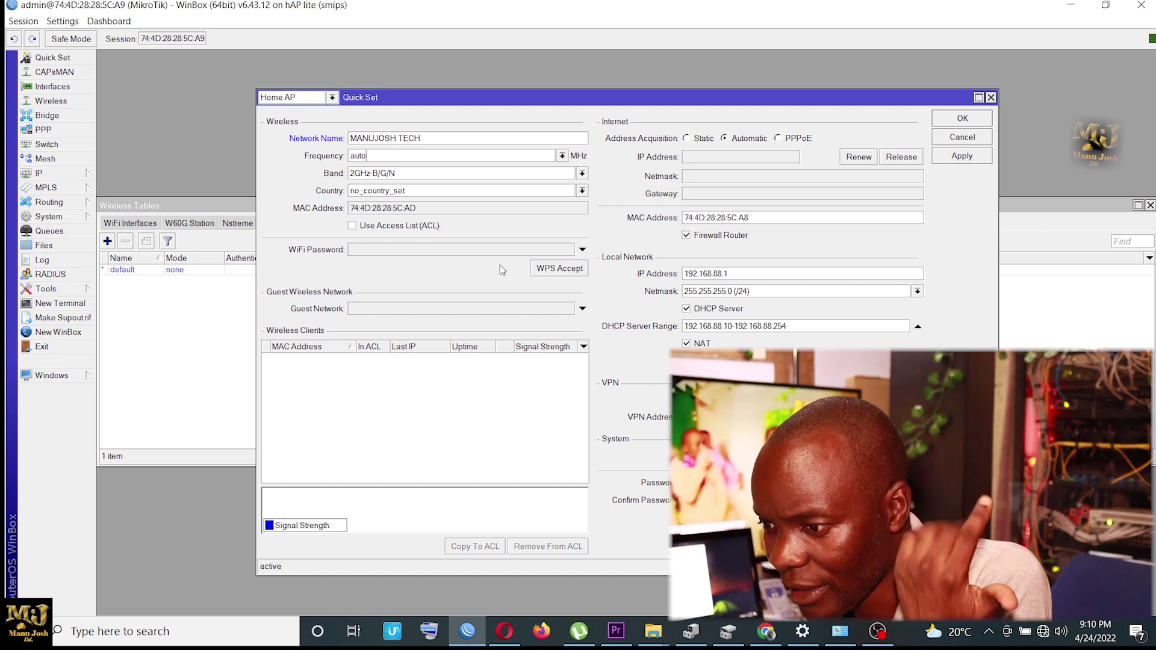
click(382, 251)
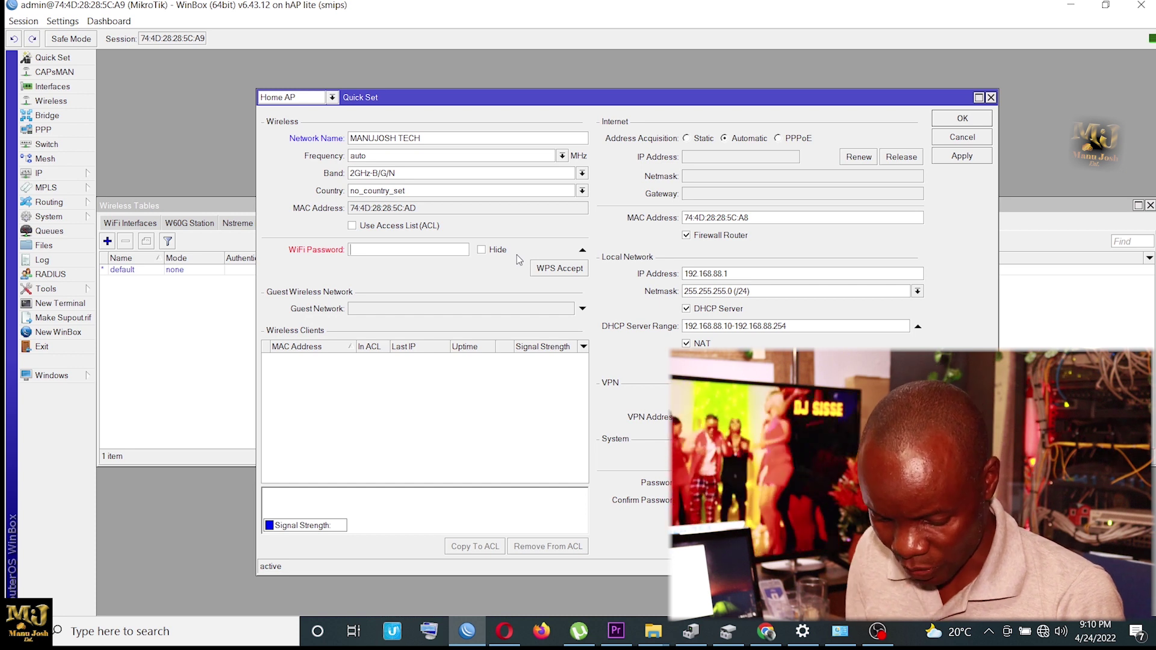
text(1234)
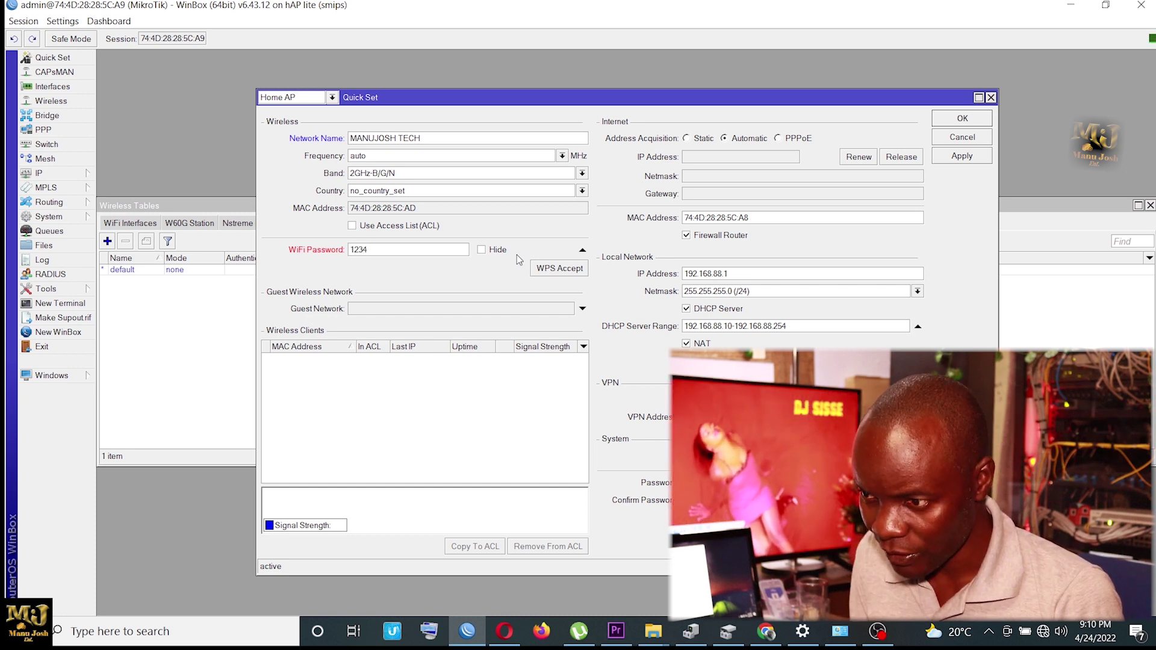
text(56780)
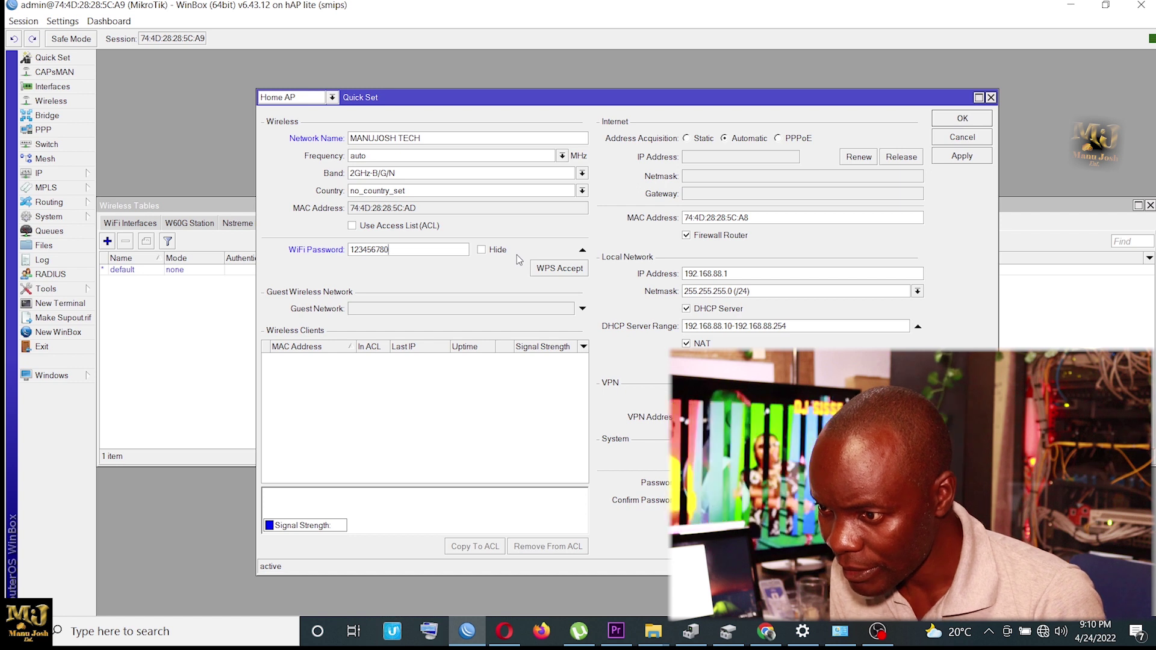
text(9)
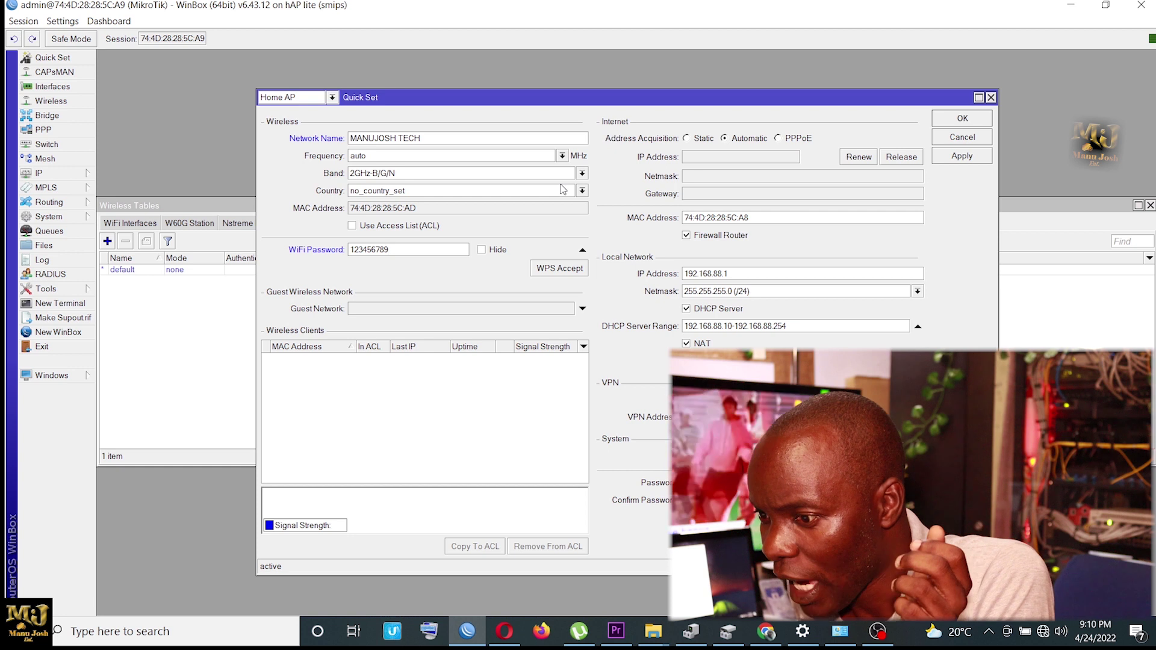
click(375, 307)
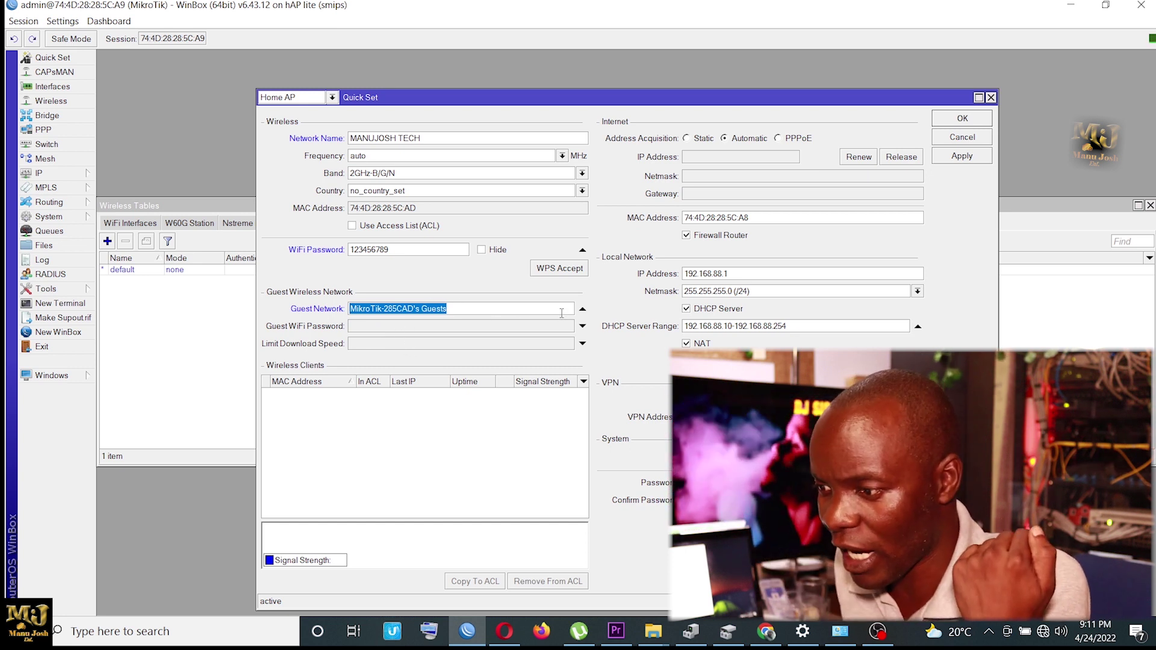
click(582, 309)
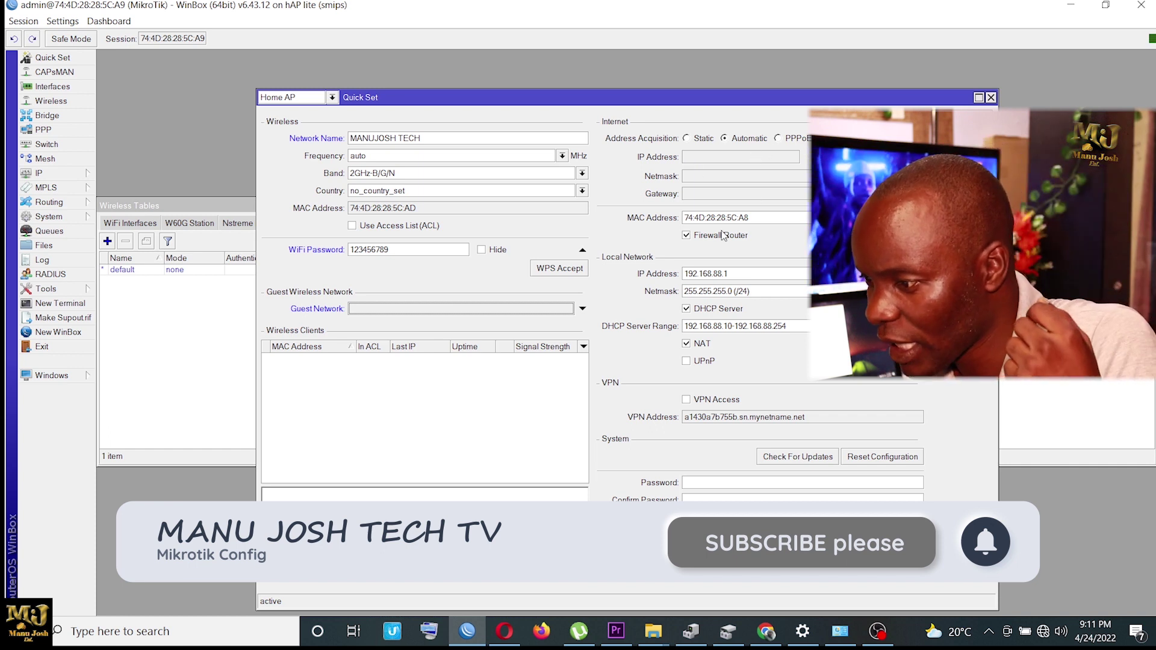
click(725, 274)
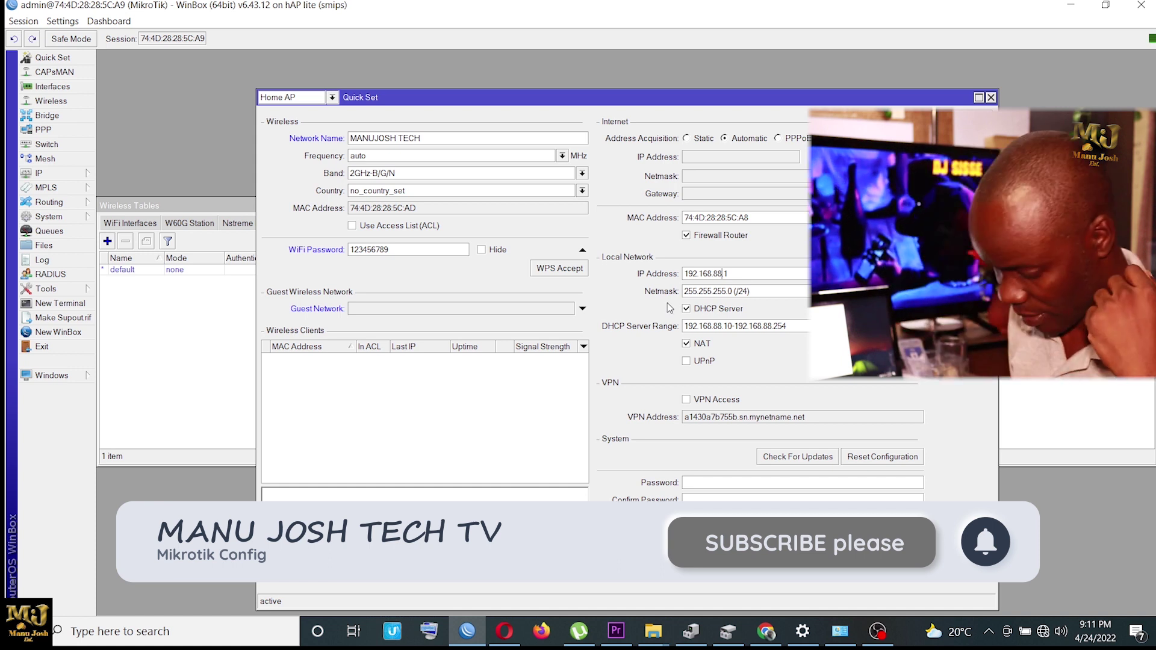
Step: Set the Local Network IP to 192.168.69.1 with netmask 255.255.255.0 (/24)
key(BackSpace)
key(BackSpace)
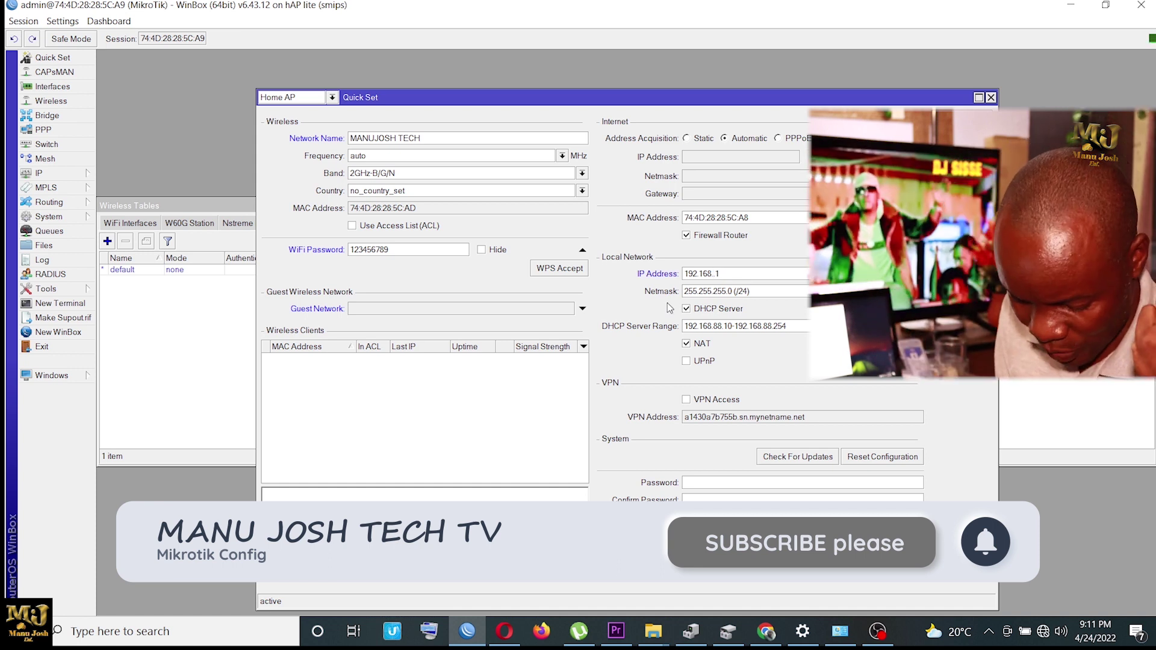
text(69)
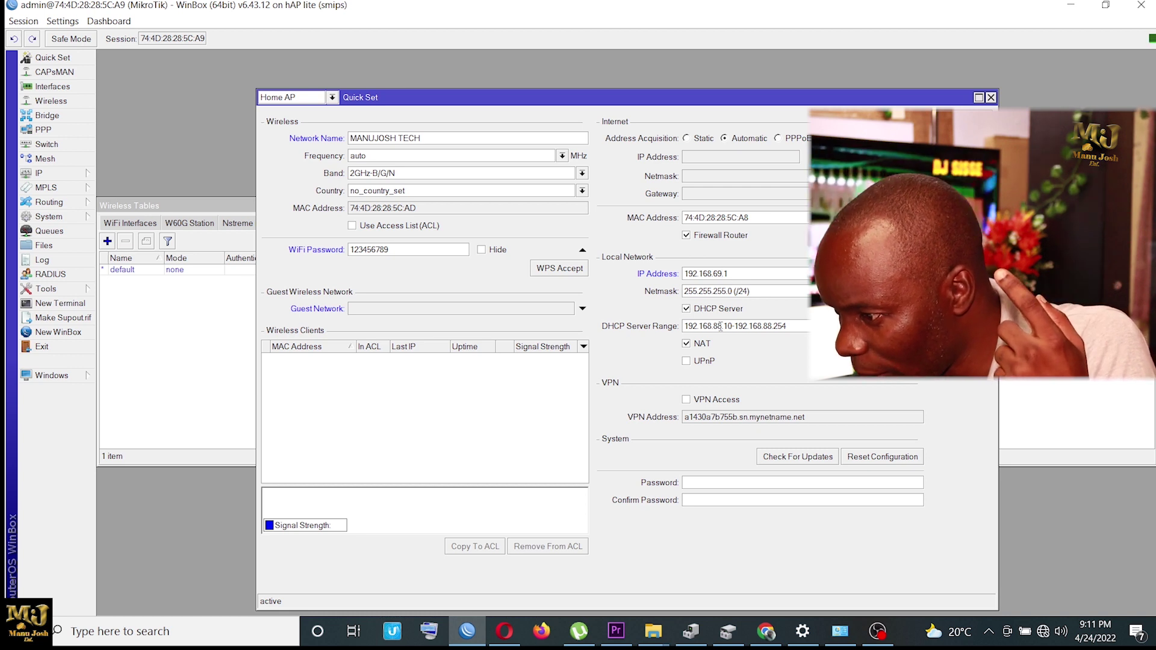
click(721, 325)
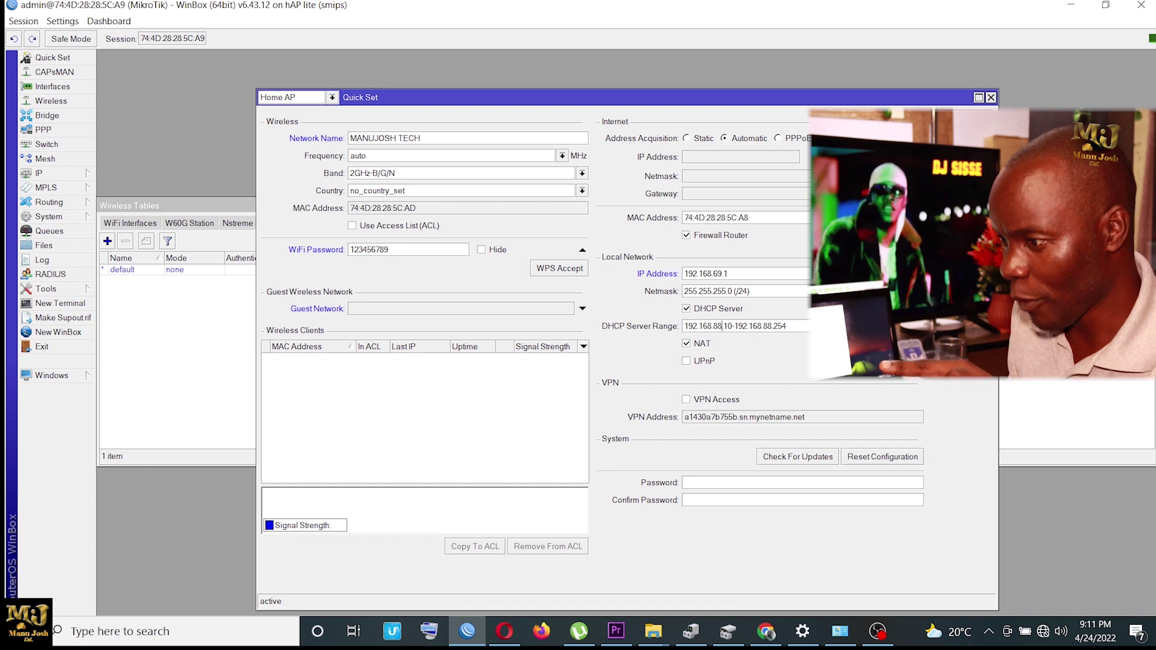
click(927, 291)
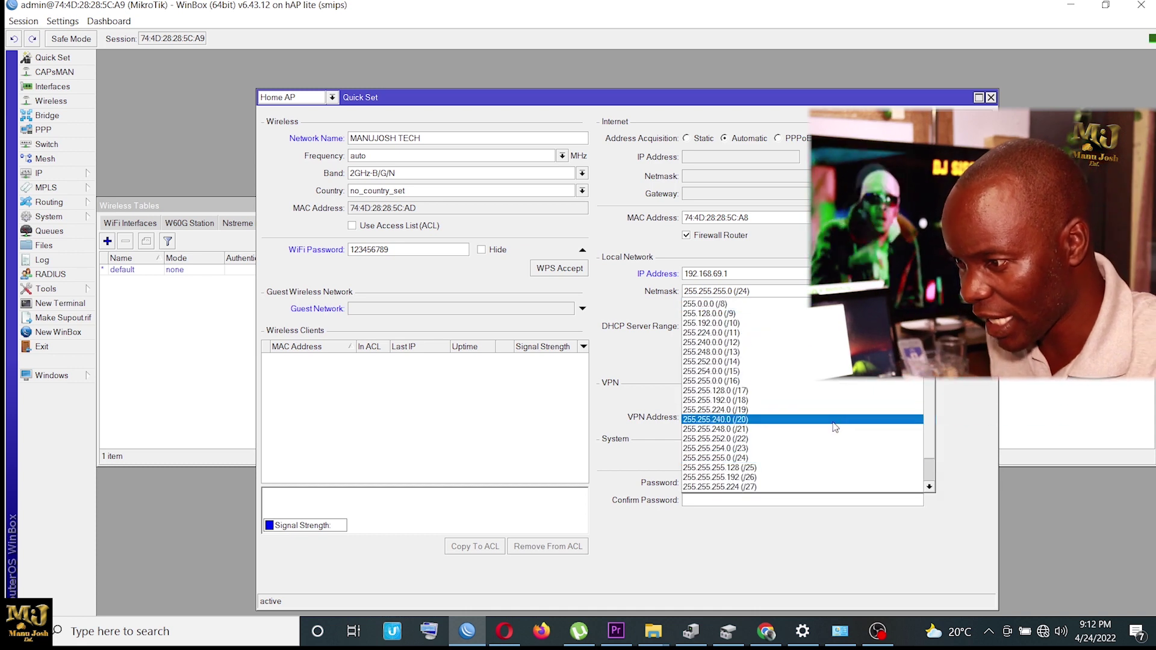
click(813, 458)
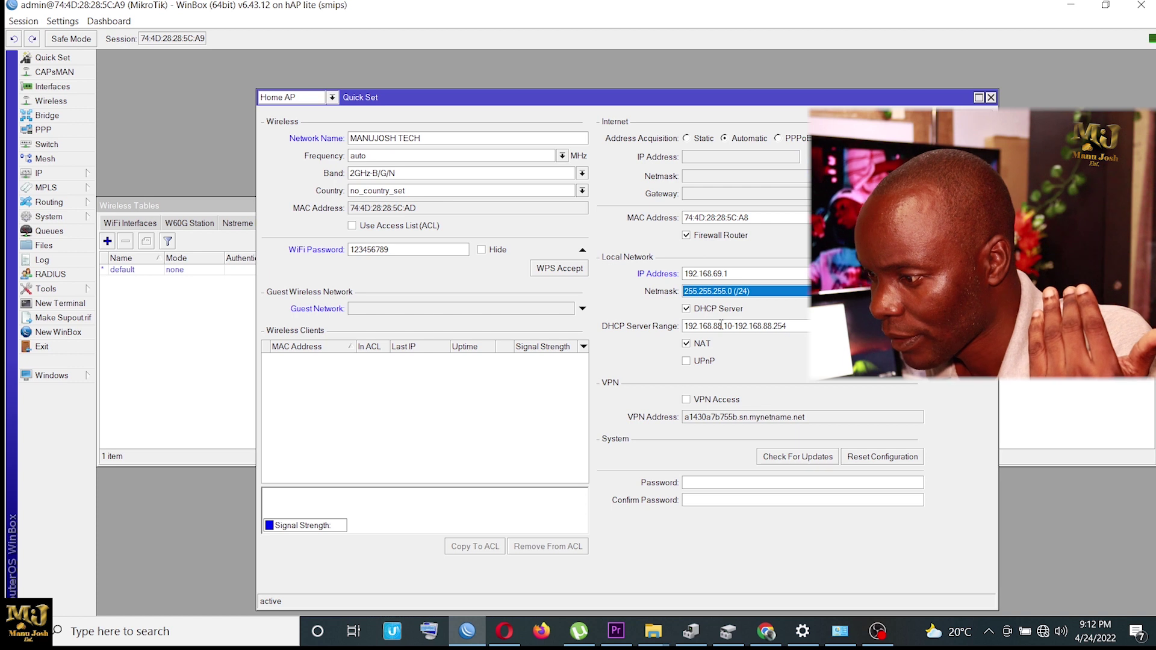
click(721, 326)
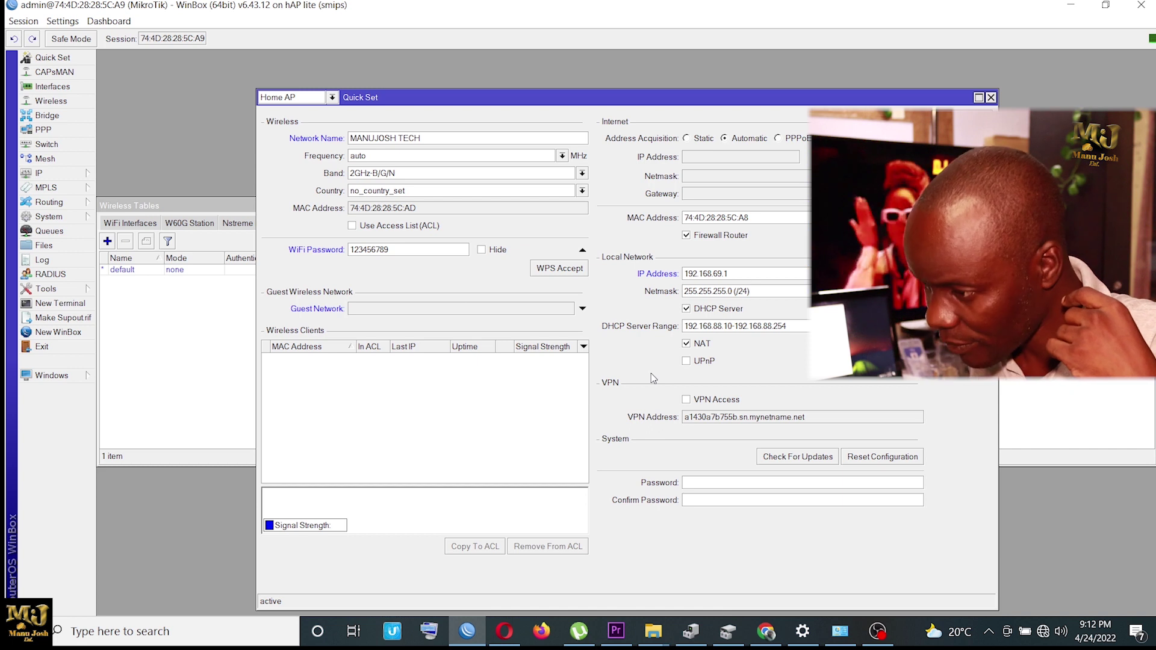
key(BackSpace)
key(BackSpace)
key(BackSpace)
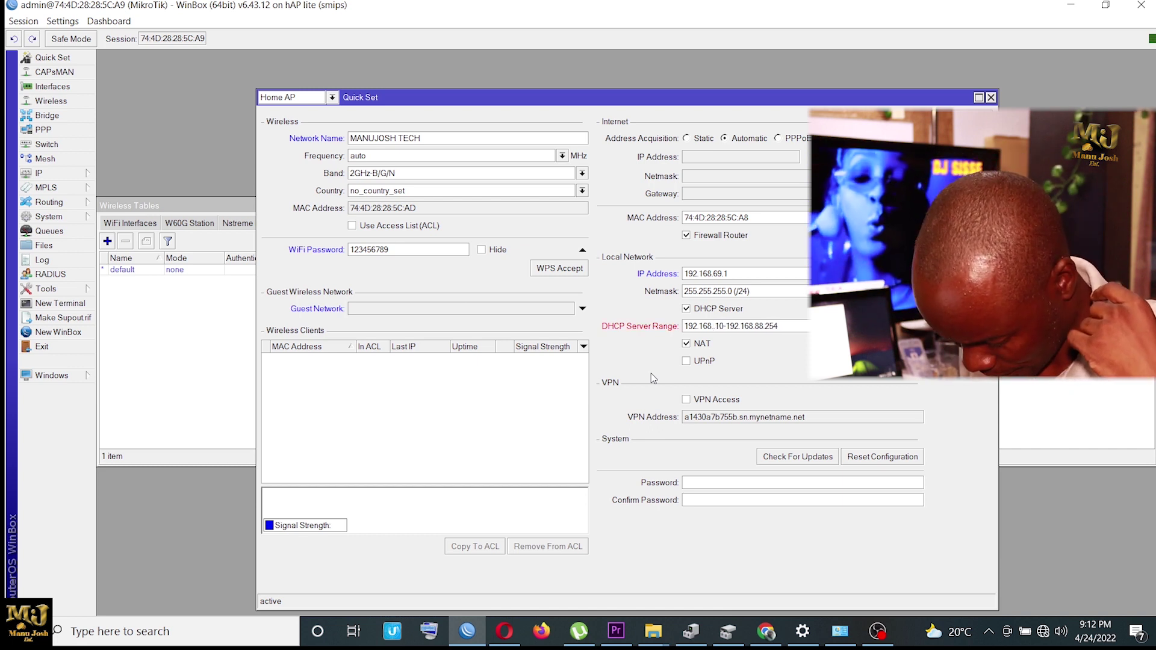
Step: Replace both 88 octets with 69, giving the range 192.168.69.10-192.168.69.254
text(69)
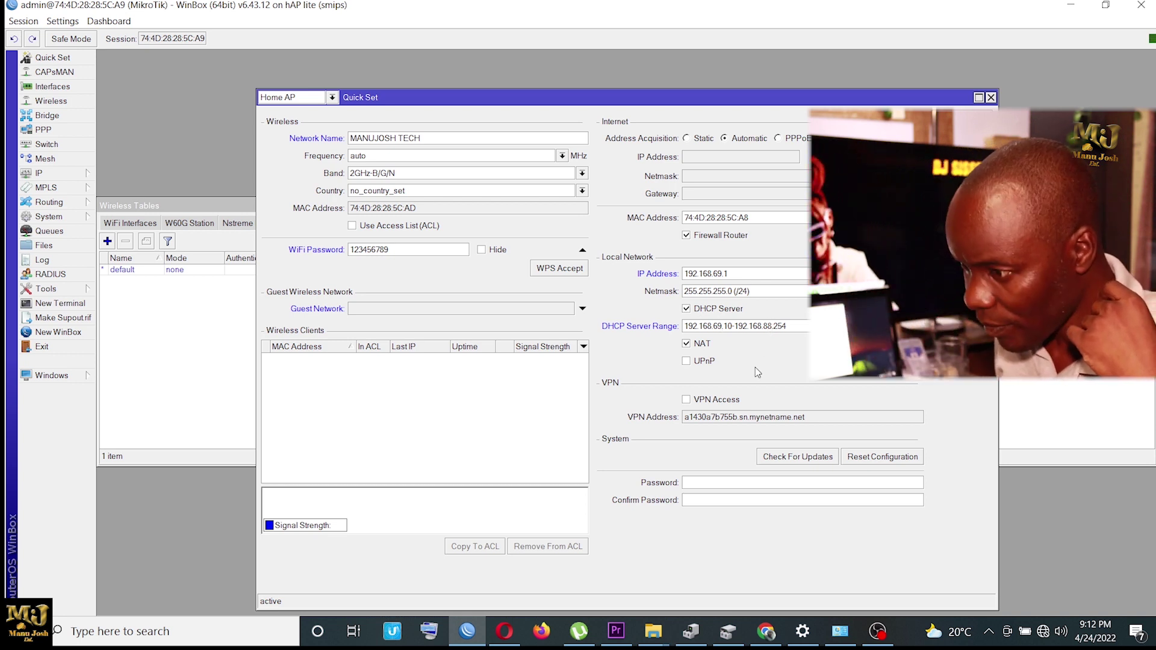
key(BackSpace)
key(BackSpace)
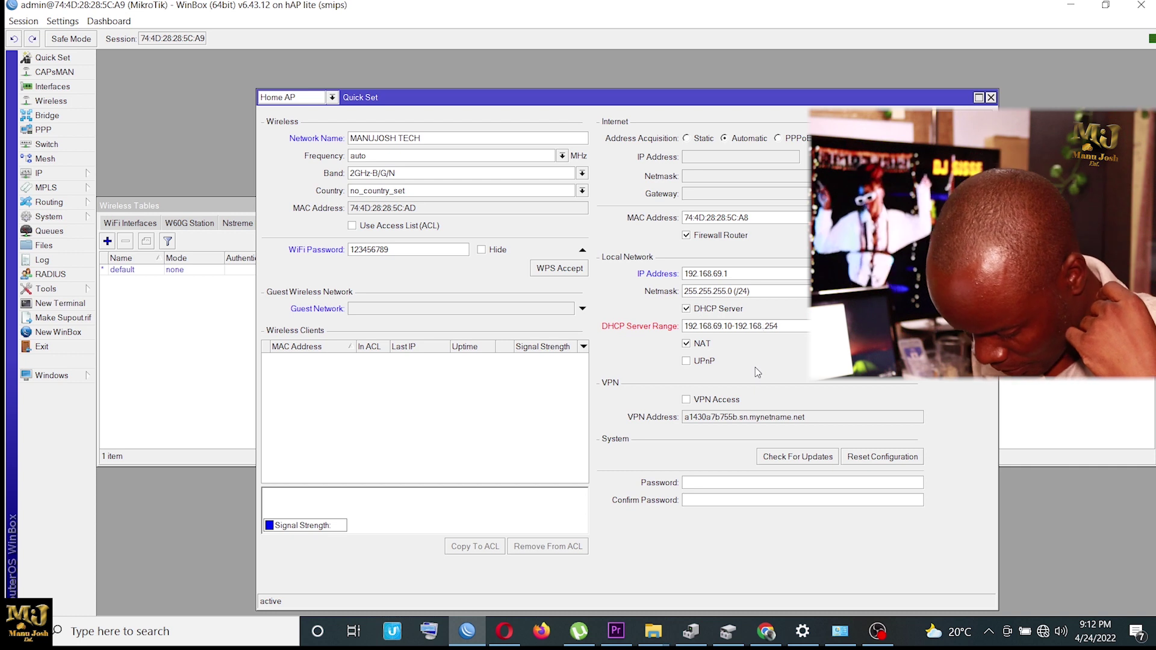
text(69.)
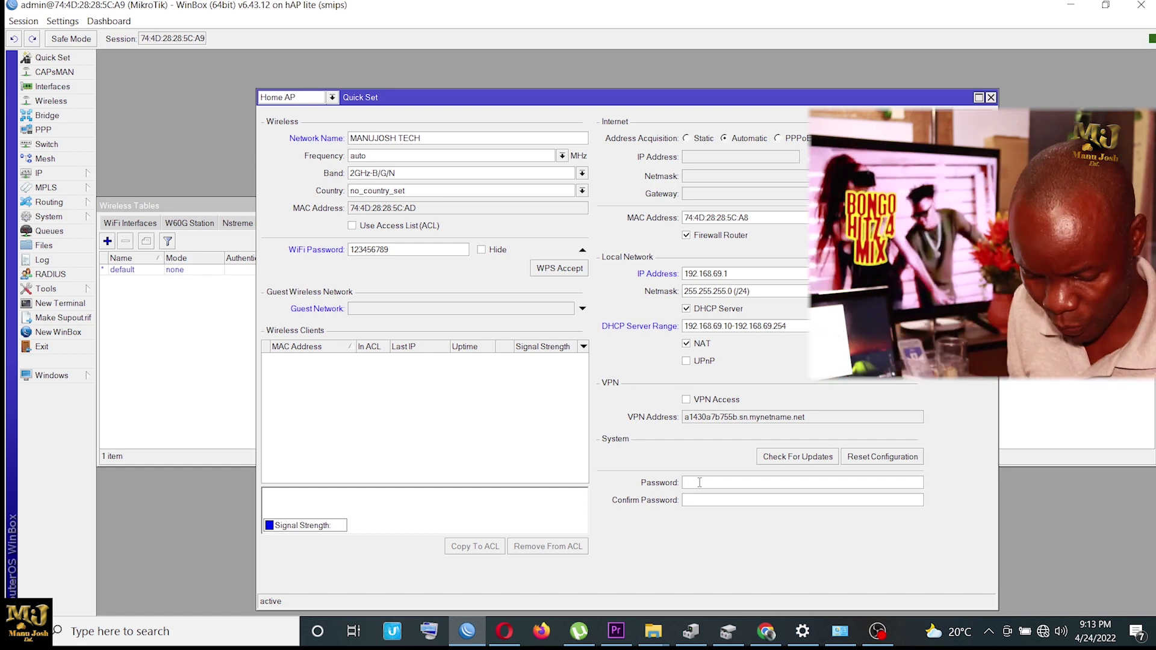
Step: Enter and confirm a new router admin password, then apply the Quick Set changes
text(1234)
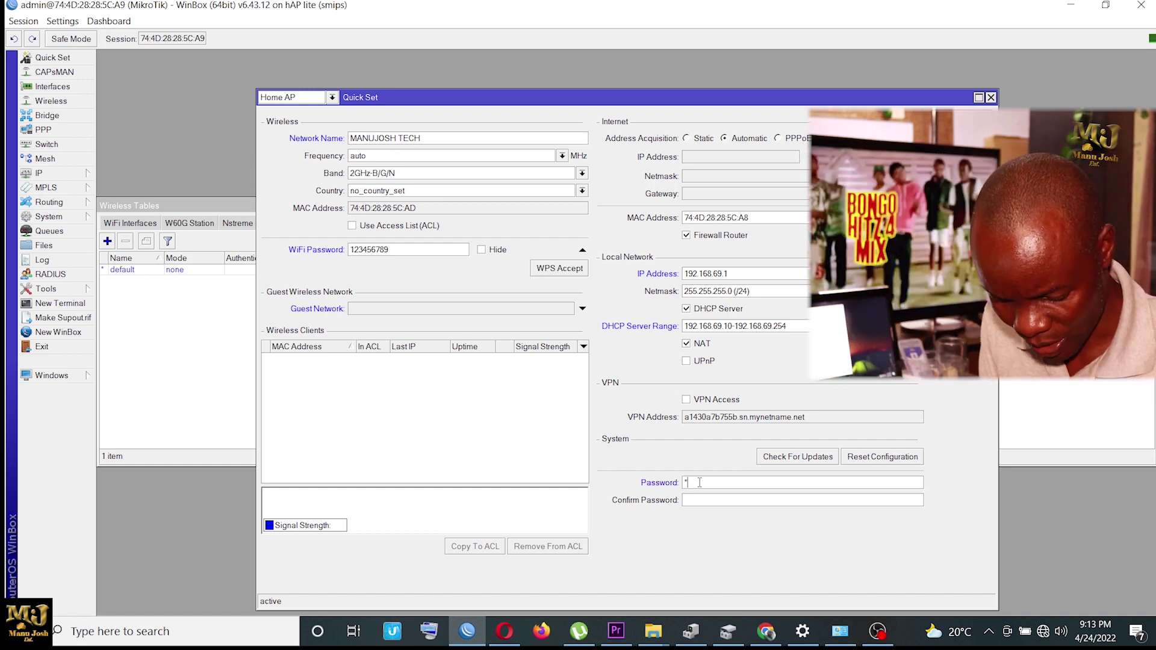
text(5)
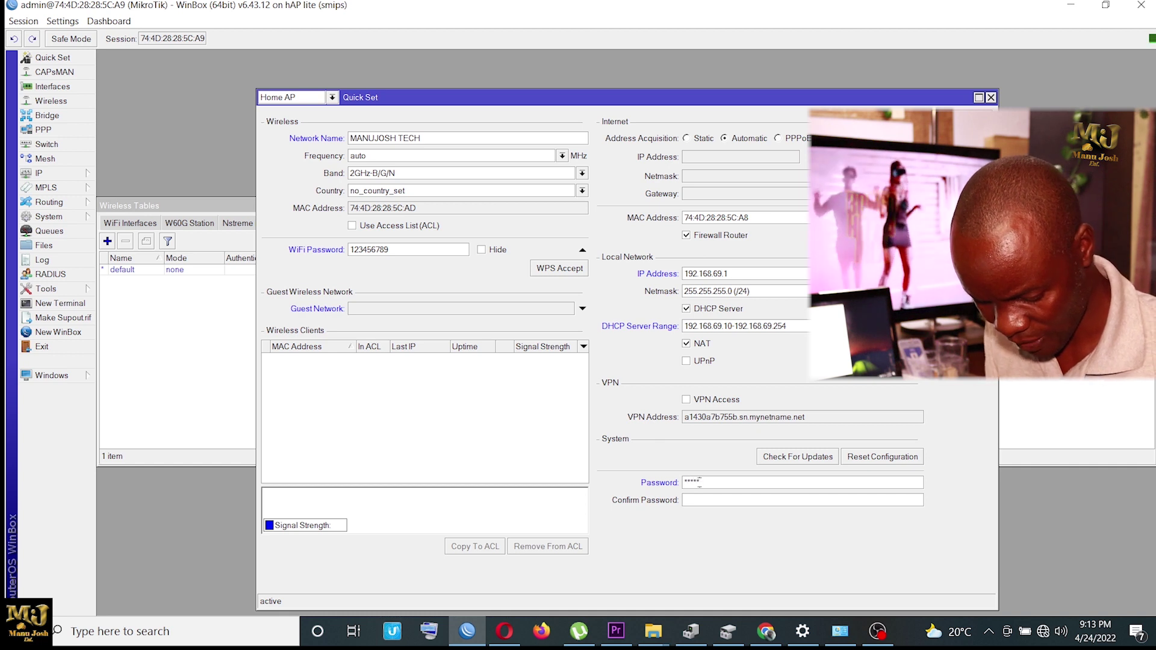
text(6789)
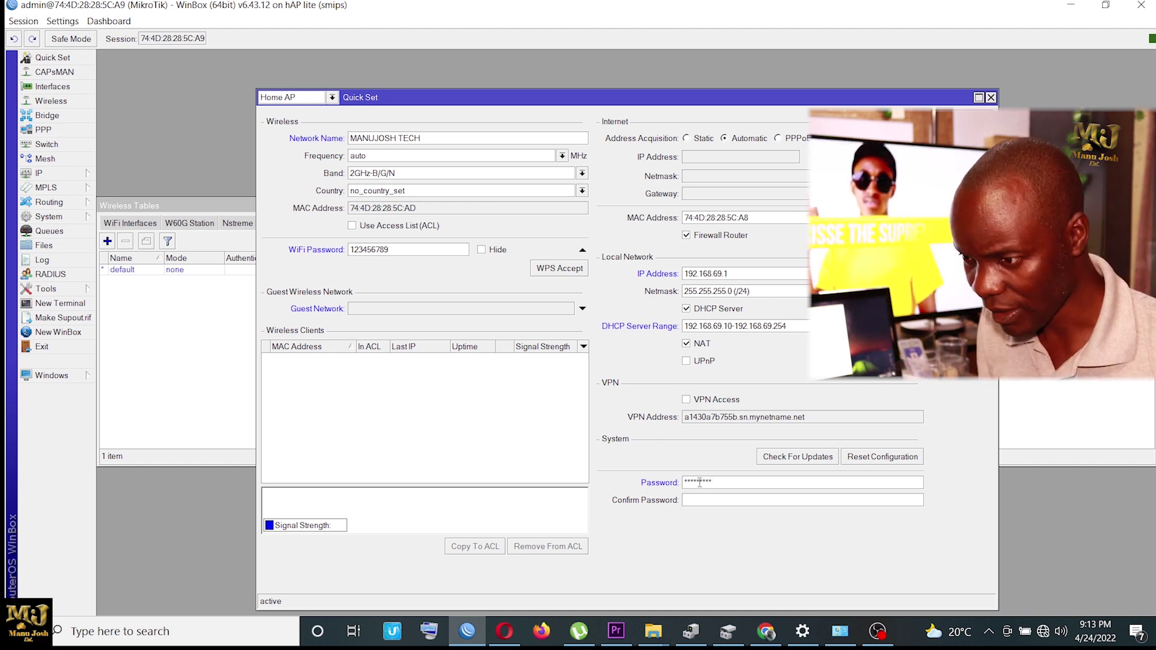
click(752, 500)
text(123456)
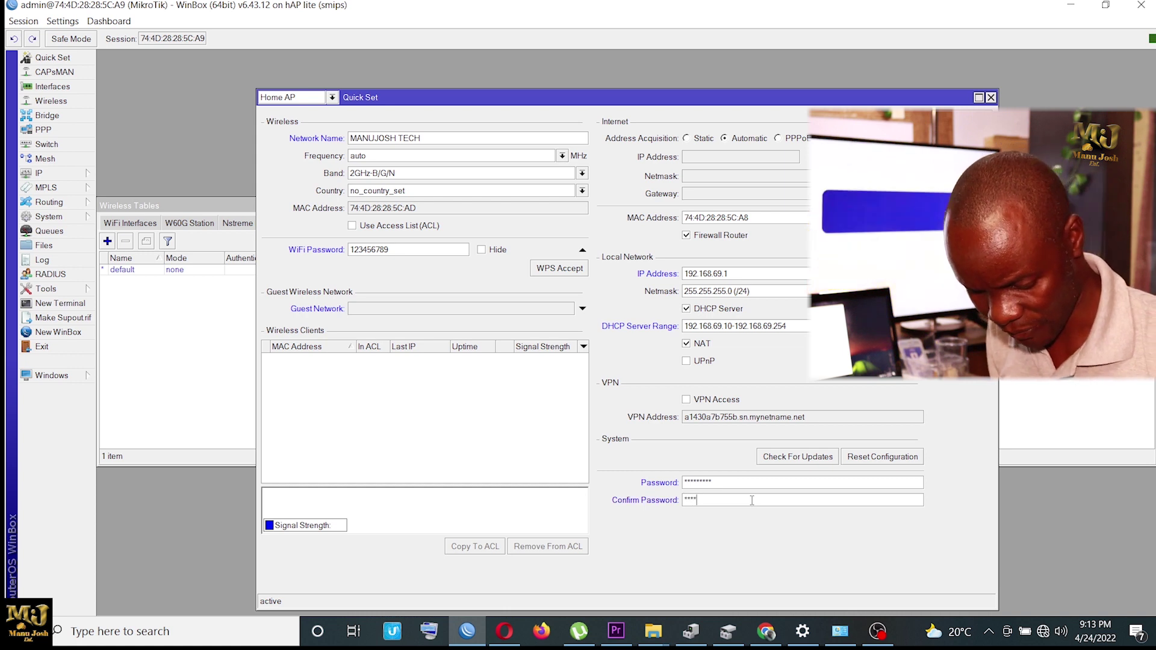
text(7)
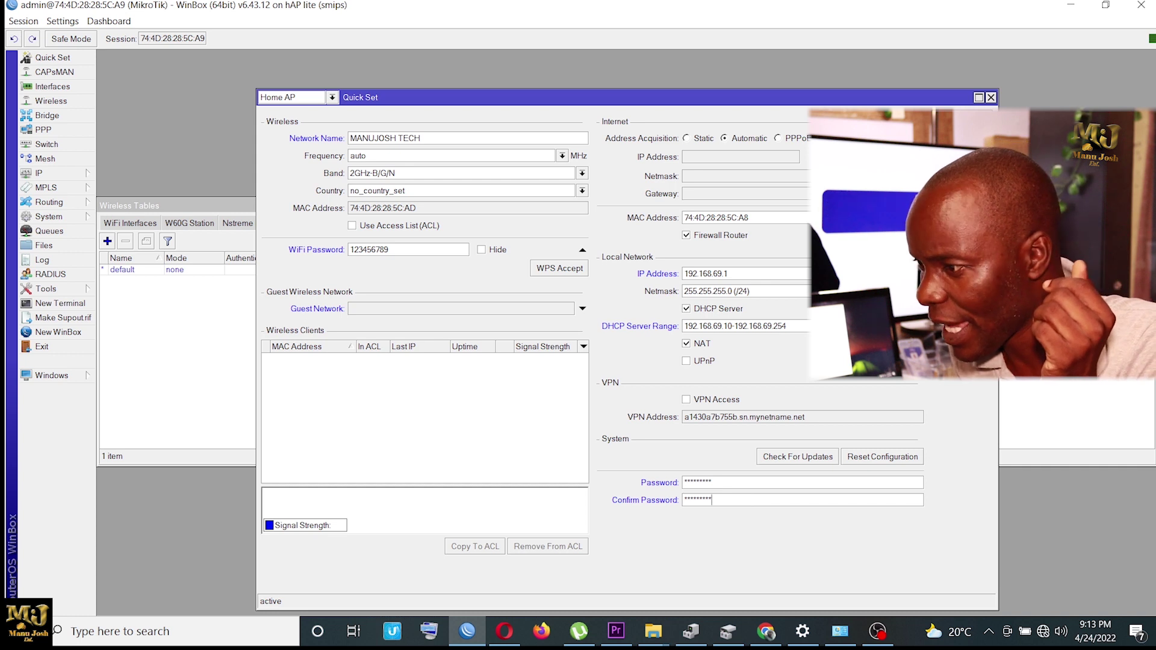
text(89)
key(Return)
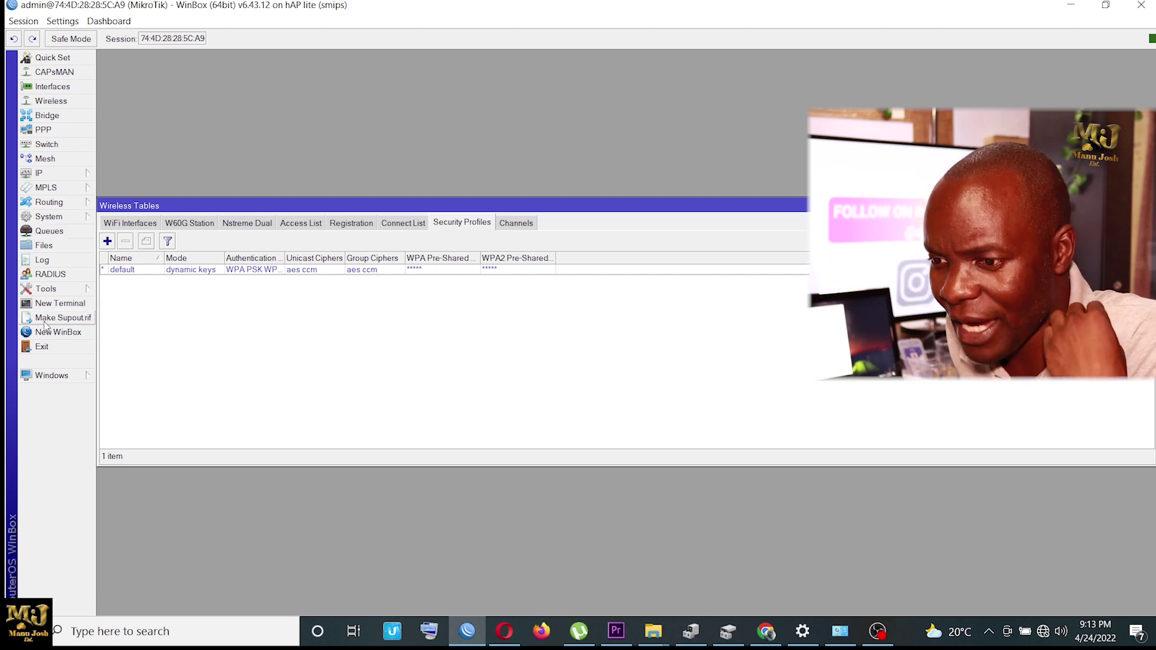
Step: Reboot the router from the System menu and confirm the reboot prompt
click(48, 216)
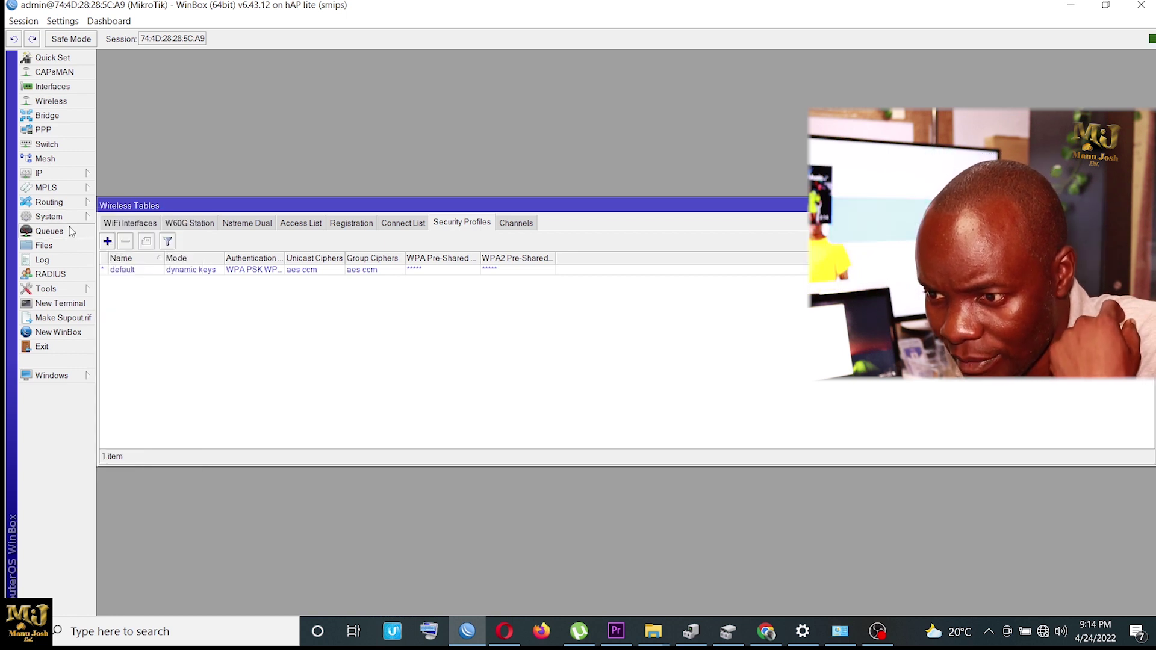
click(84, 217)
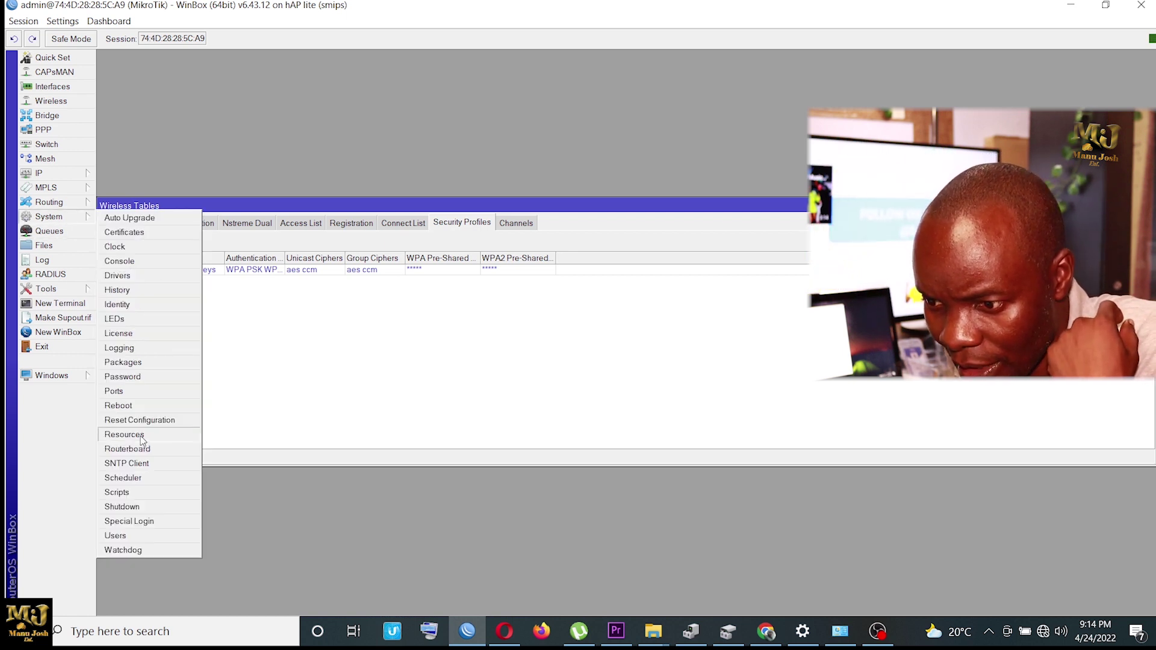
click(139, 409)
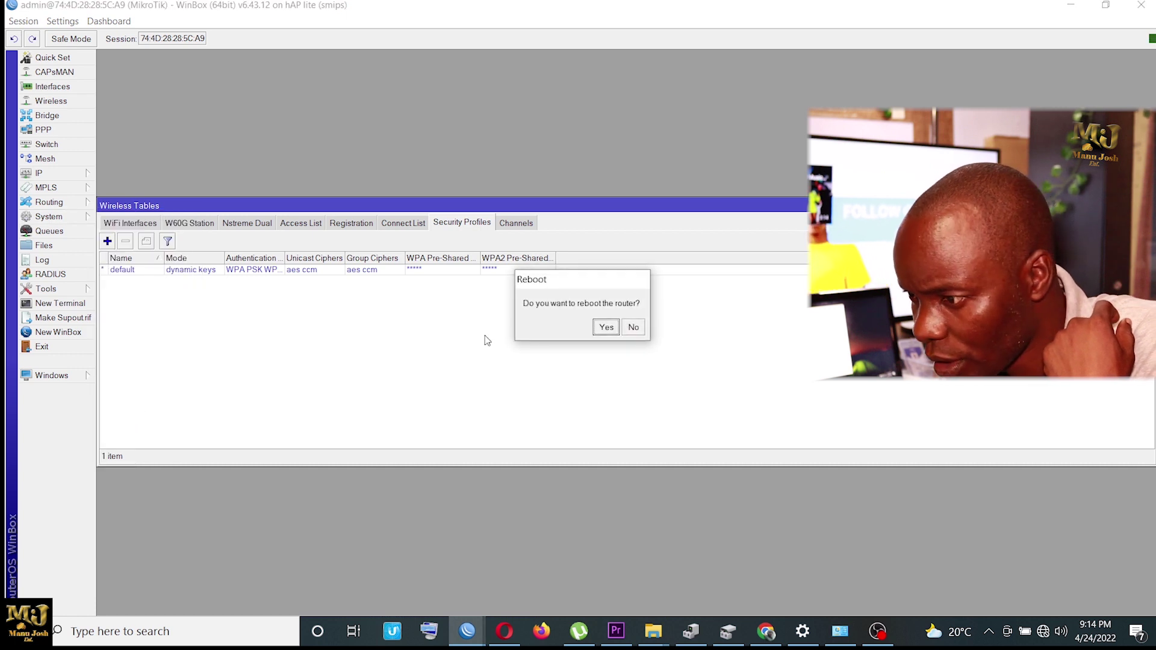
click(606, 327)
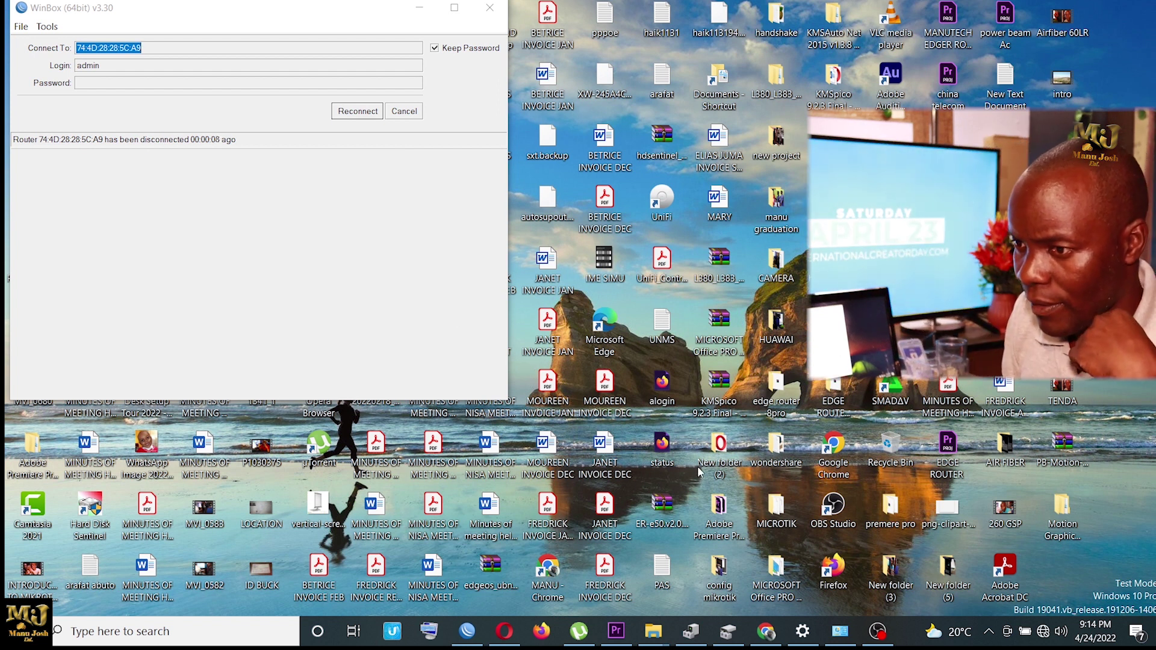
Step: Cancel WinBox's reconnect prompt and bring up the PC's network adapter list
click(404, 111)
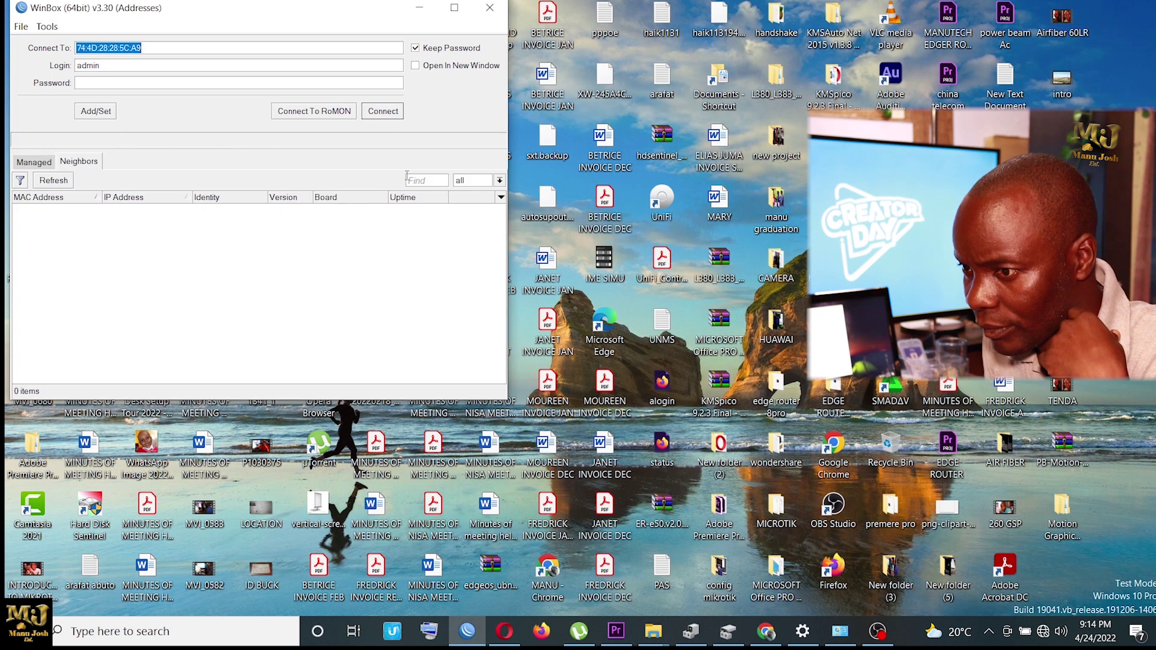
click(1061, 590)
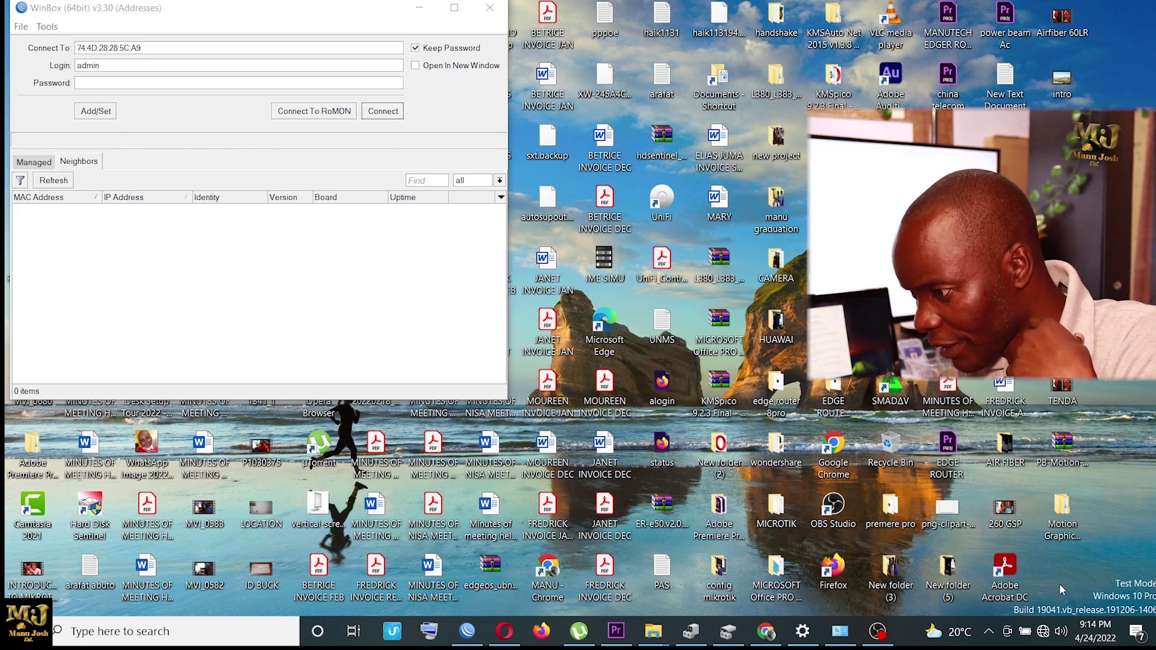
click(1044, 631)
click(969, 536)
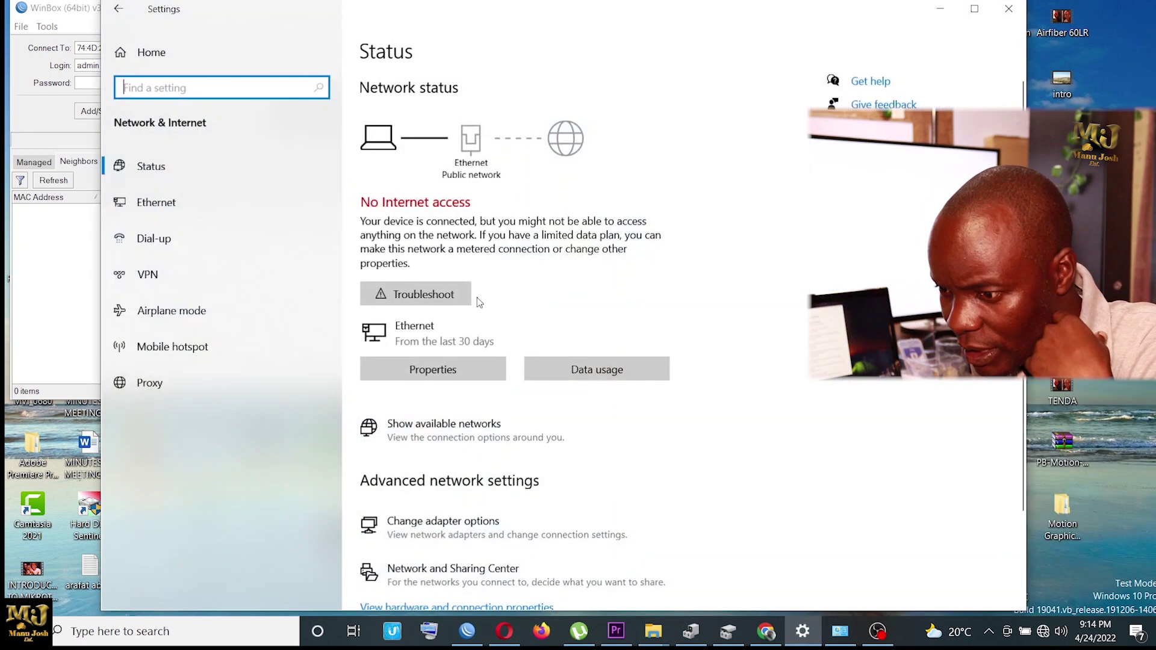
click(442, 522)
Step: Keep the Ethernet adapter's IPv4 set to obtain an address automatically, then close the windows
click(598, 336)
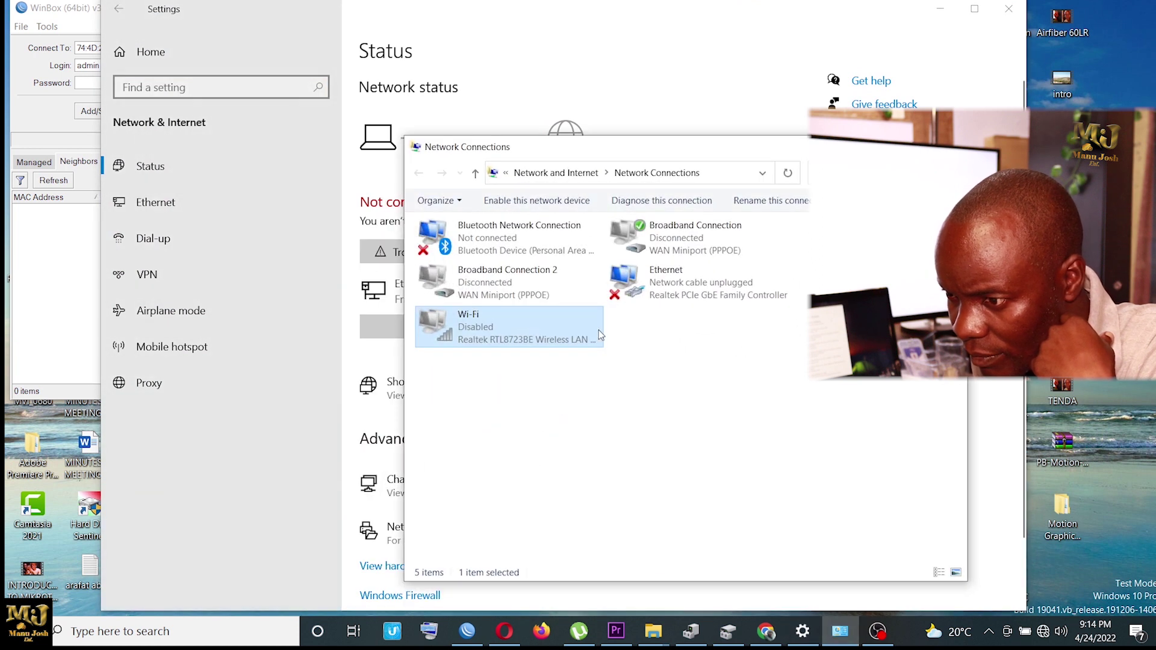
click(682, 299)
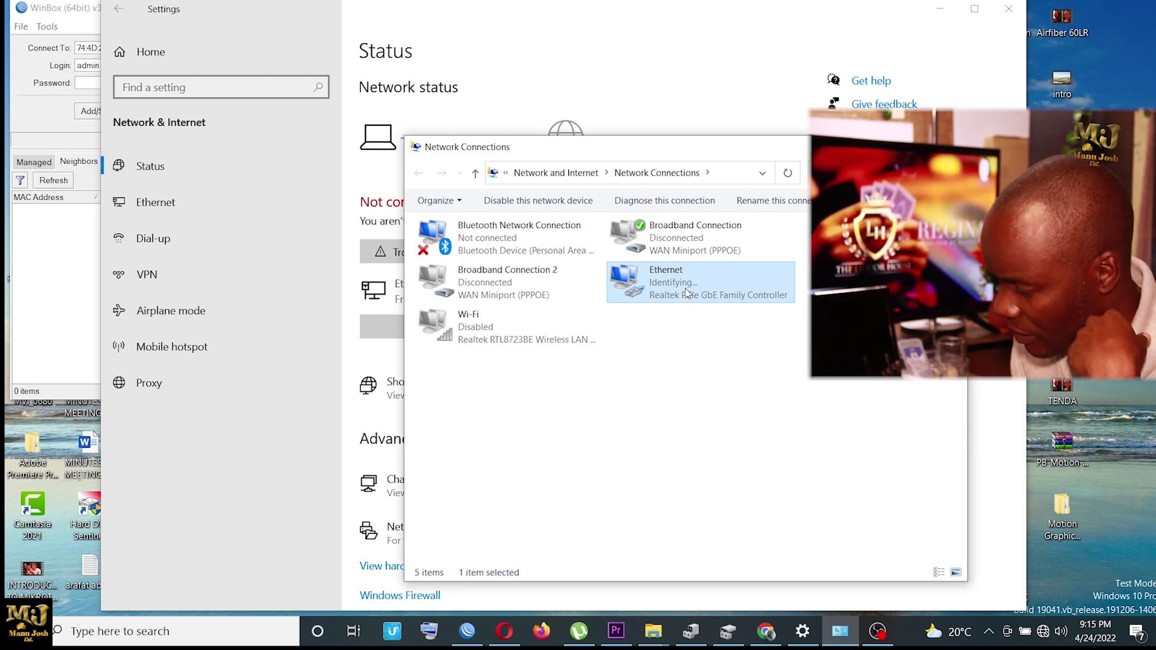
right_click(696, 286)
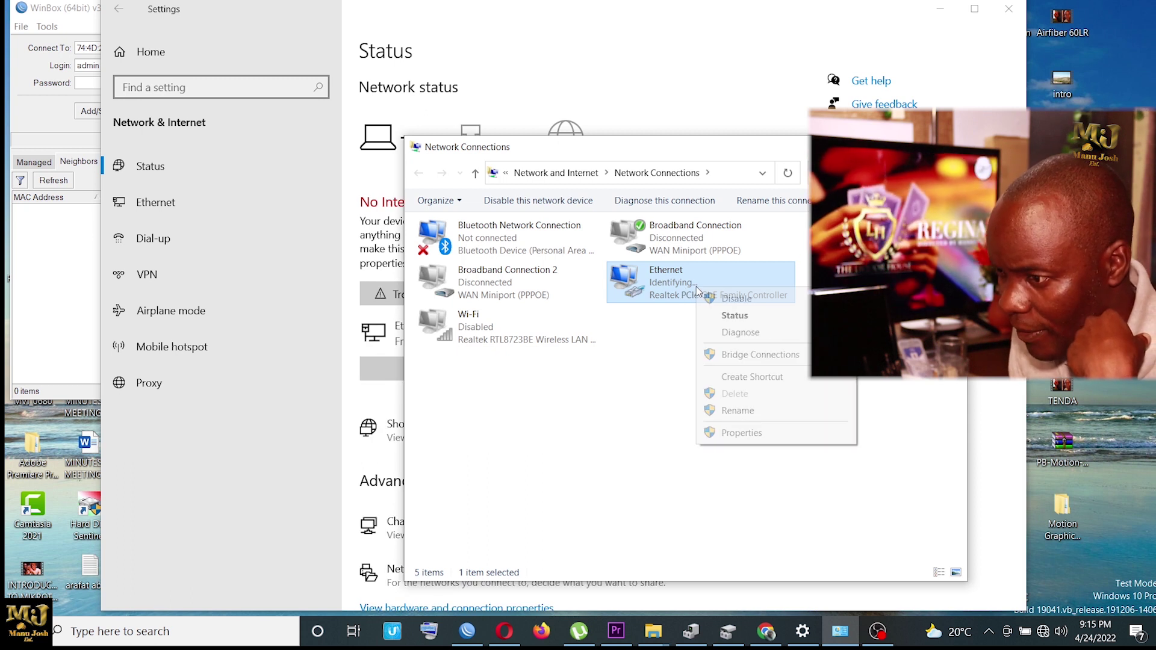
click(760, 434)
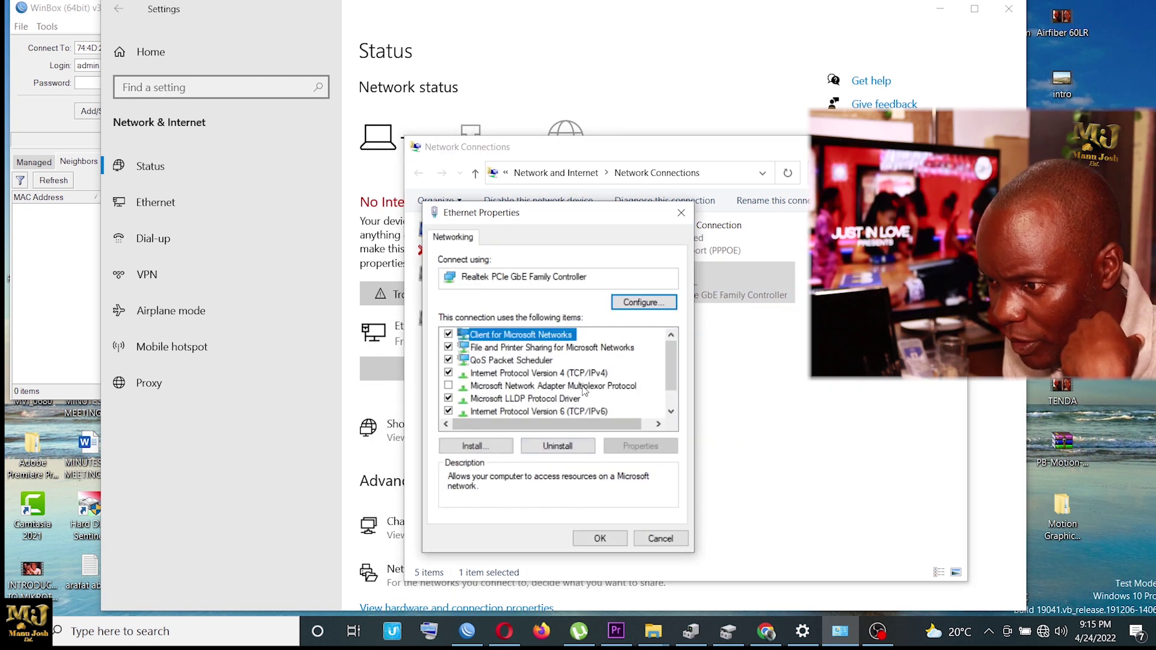
double_click(588, 380)
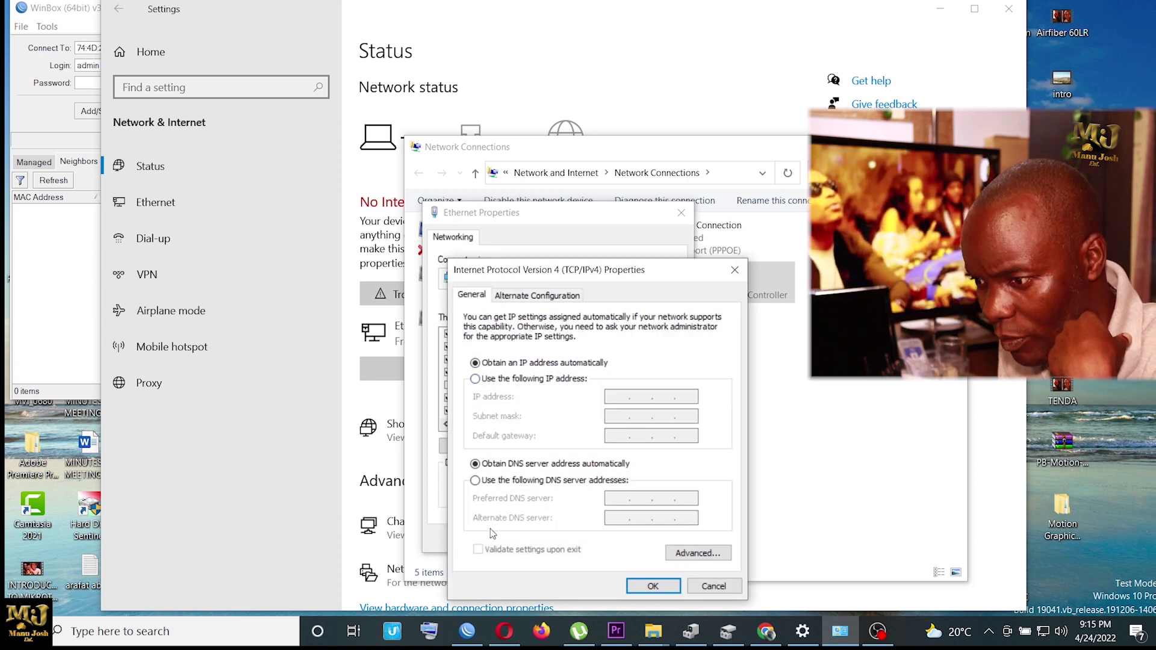
click(676, 586)
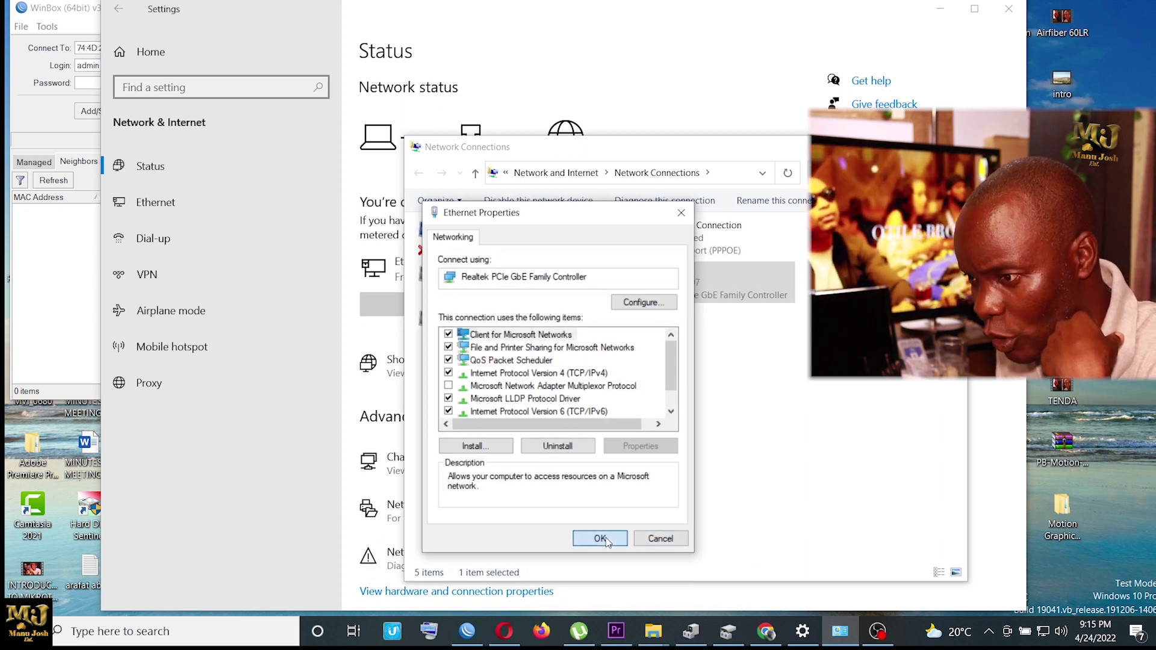
click(599, 539)
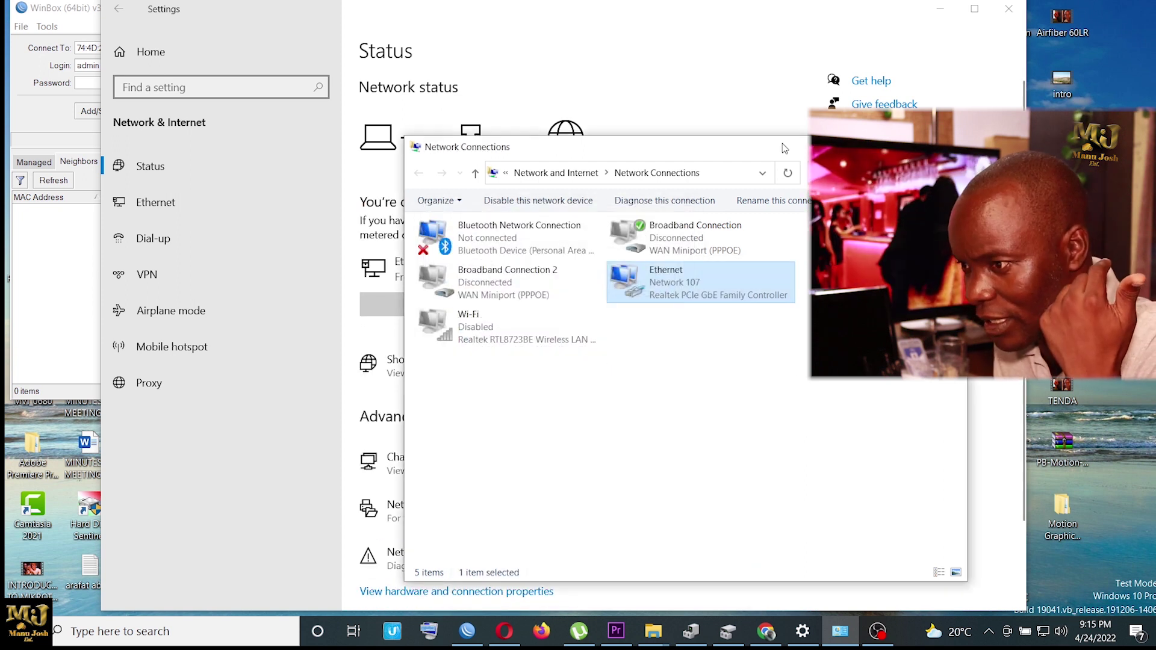
click(954, 147)
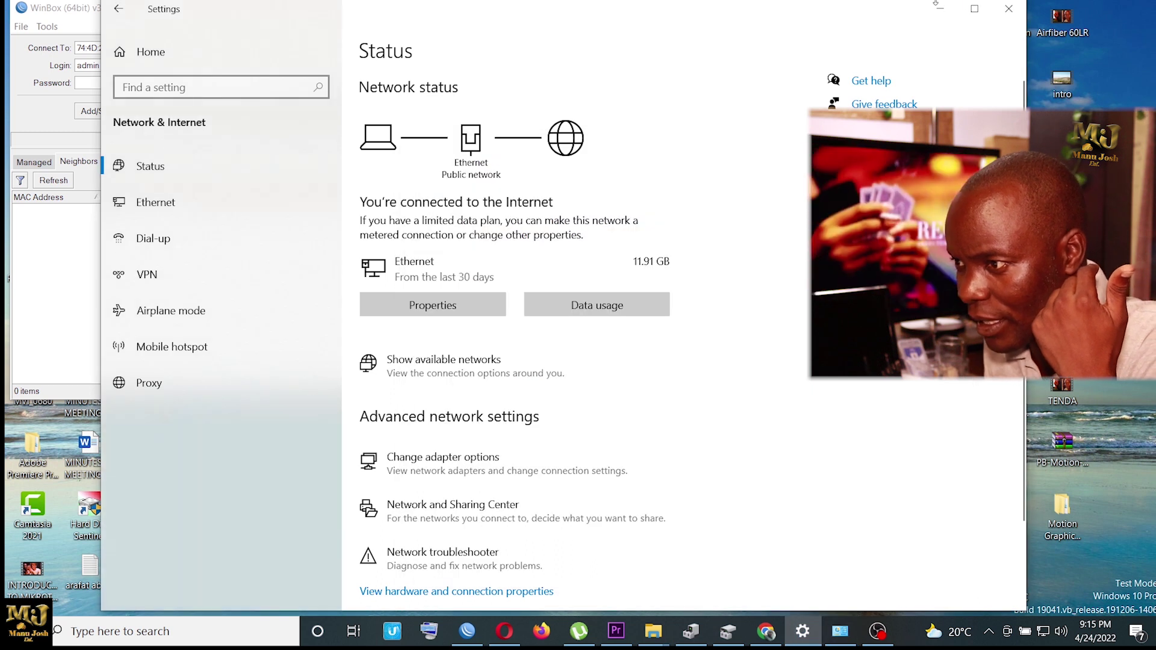
click(1008, 9)
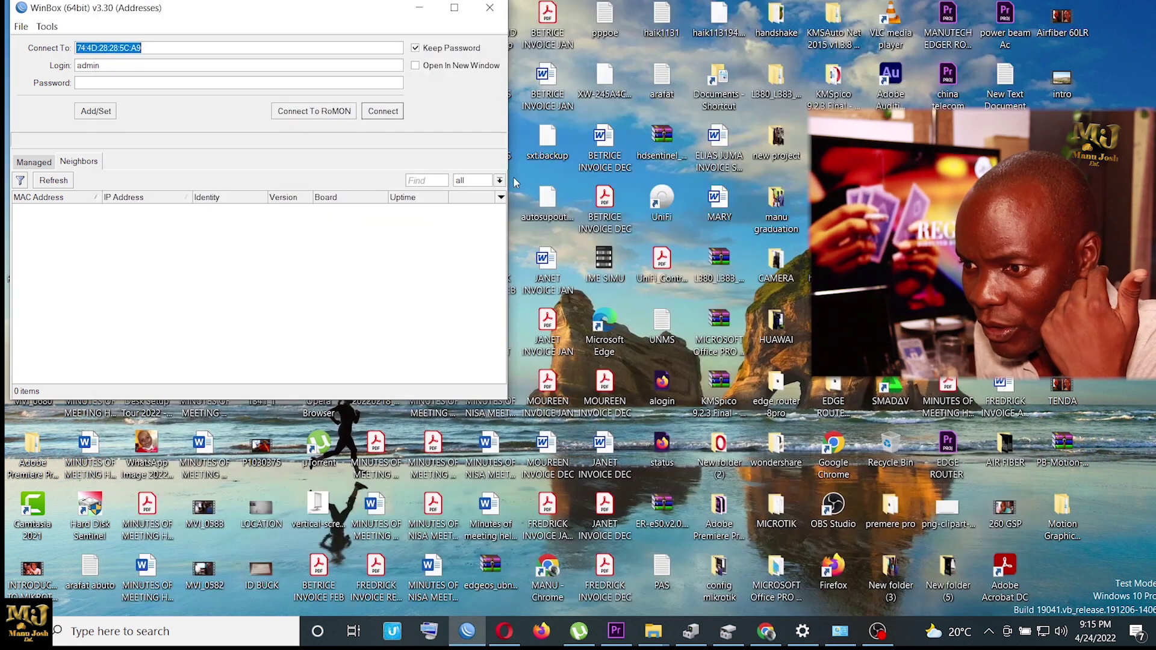
Step: Rescan Neighbors until the router at 192.168.69.1 appears, and select it for login
click(57, 187)
click(54, 181)
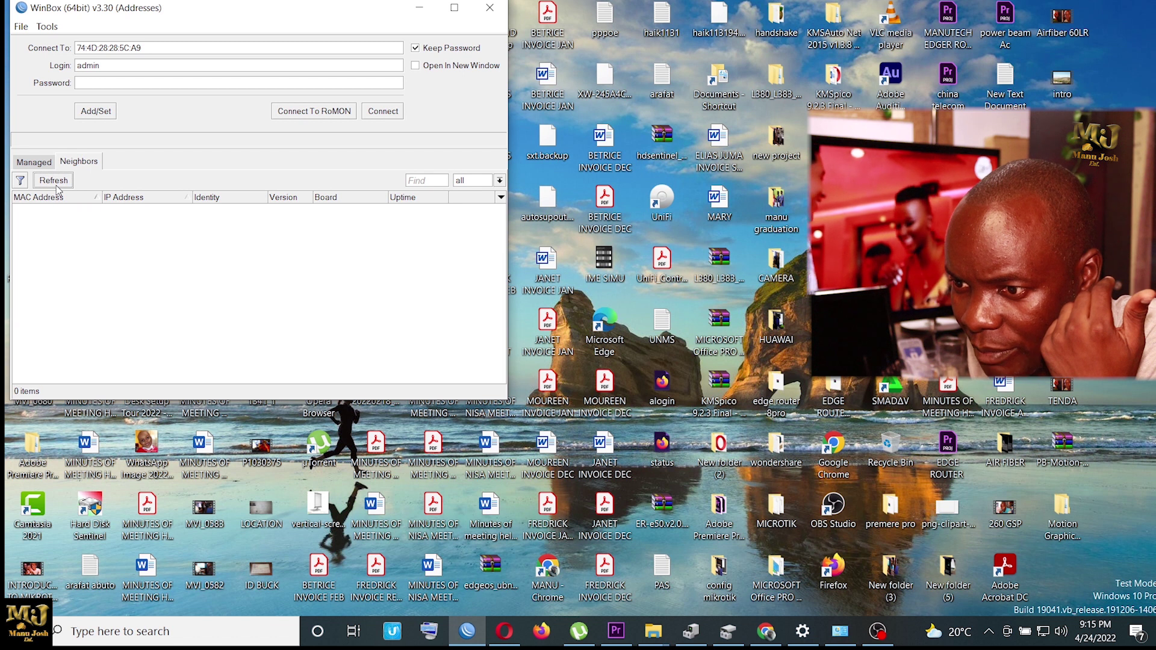
click(58, 188)
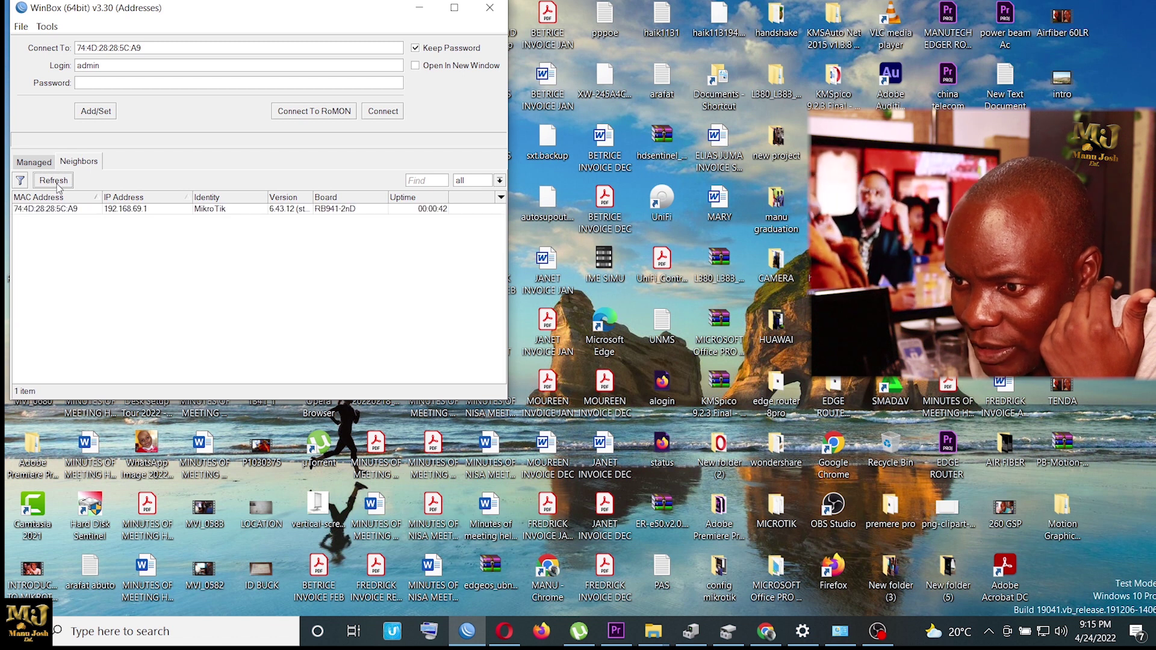
click(137, 210)
Step: Log in via the router's MAC address, check its six active interfaces, then return to Chrome
drag(255, 15, 601, 188)
click(445, 255)
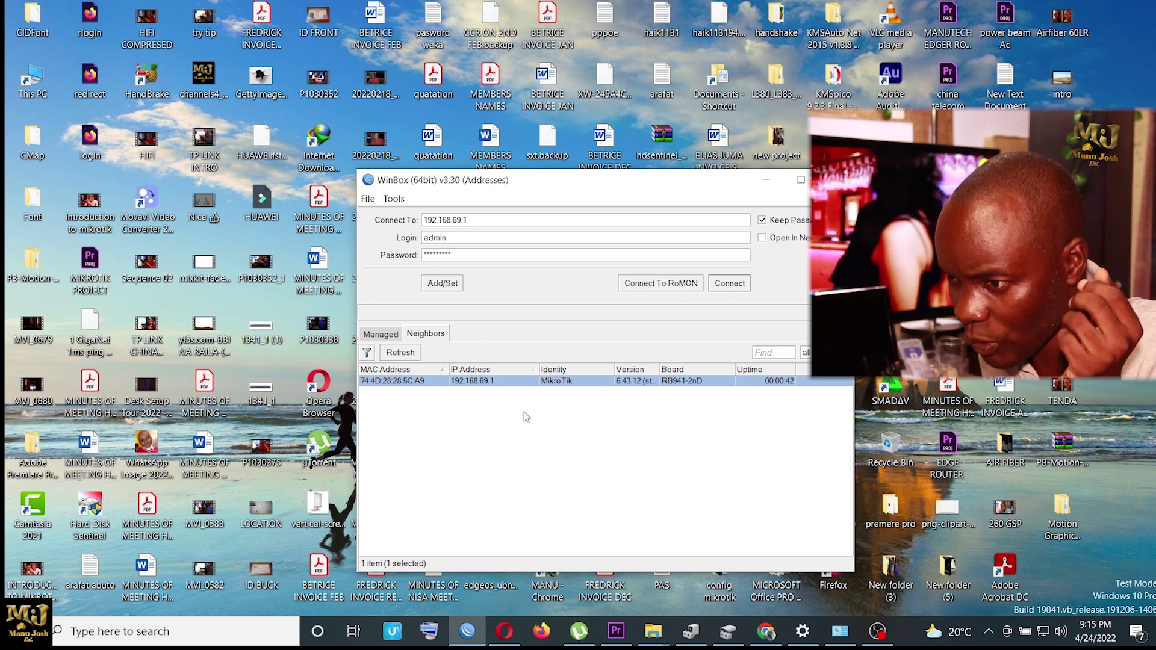
click(410, 386)
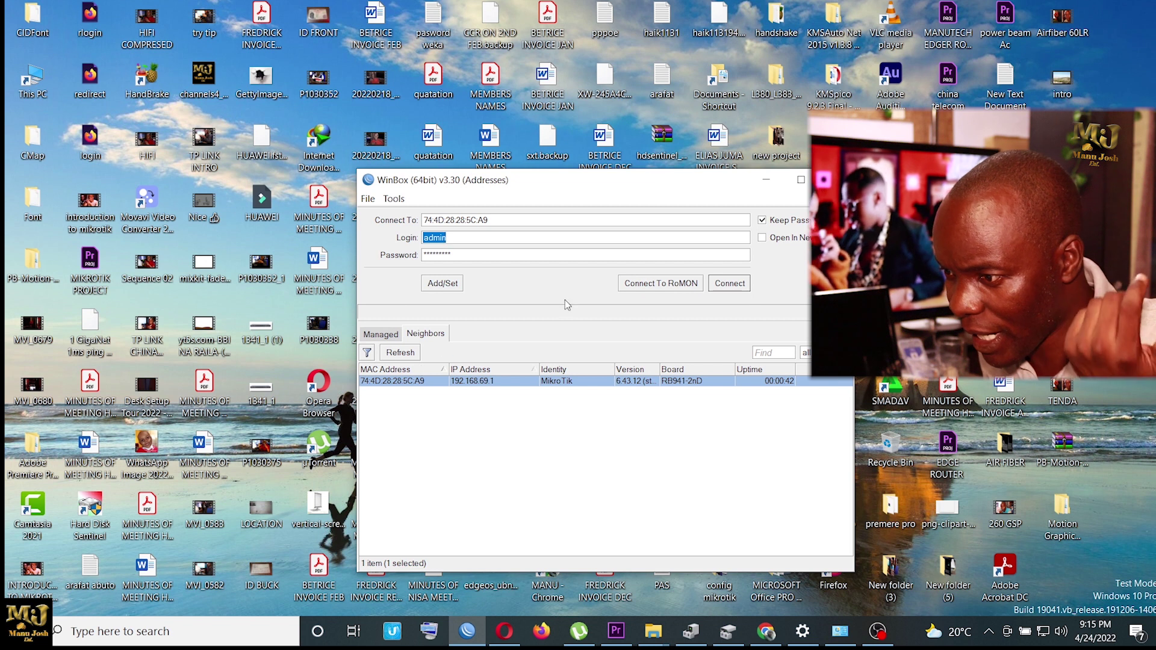
click(732, 284)
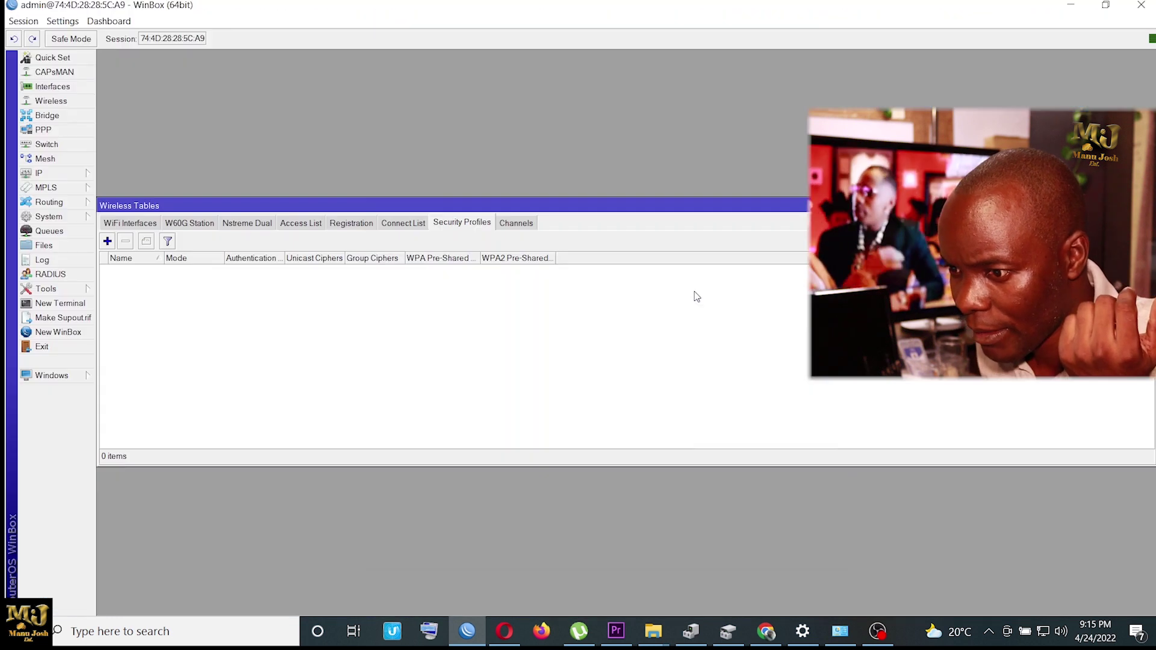
click(63, 86)
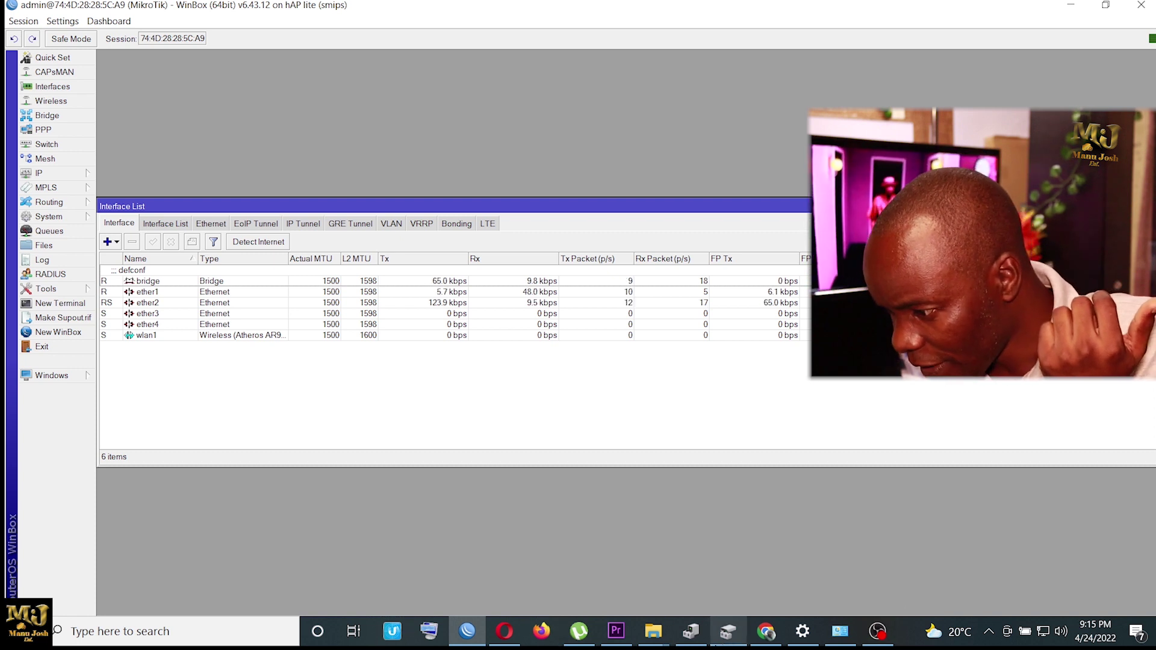
click(765, 632)
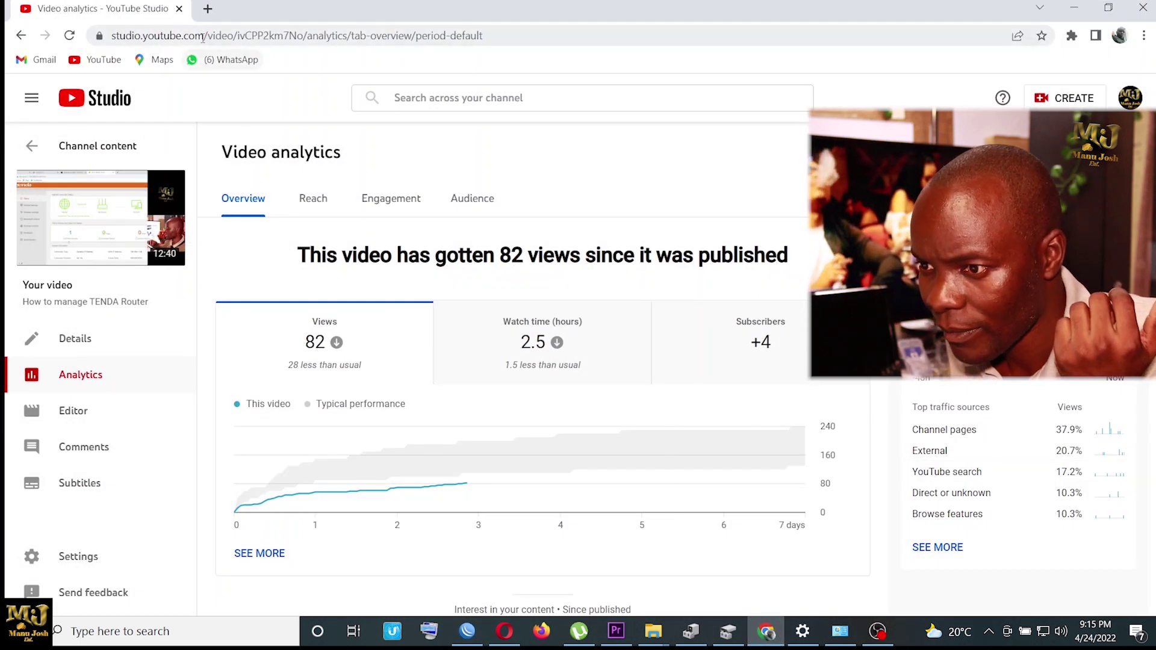
Step: Swap the YouTube Studio tab for a new tab and load the fast.com speed test
click(204, 11)
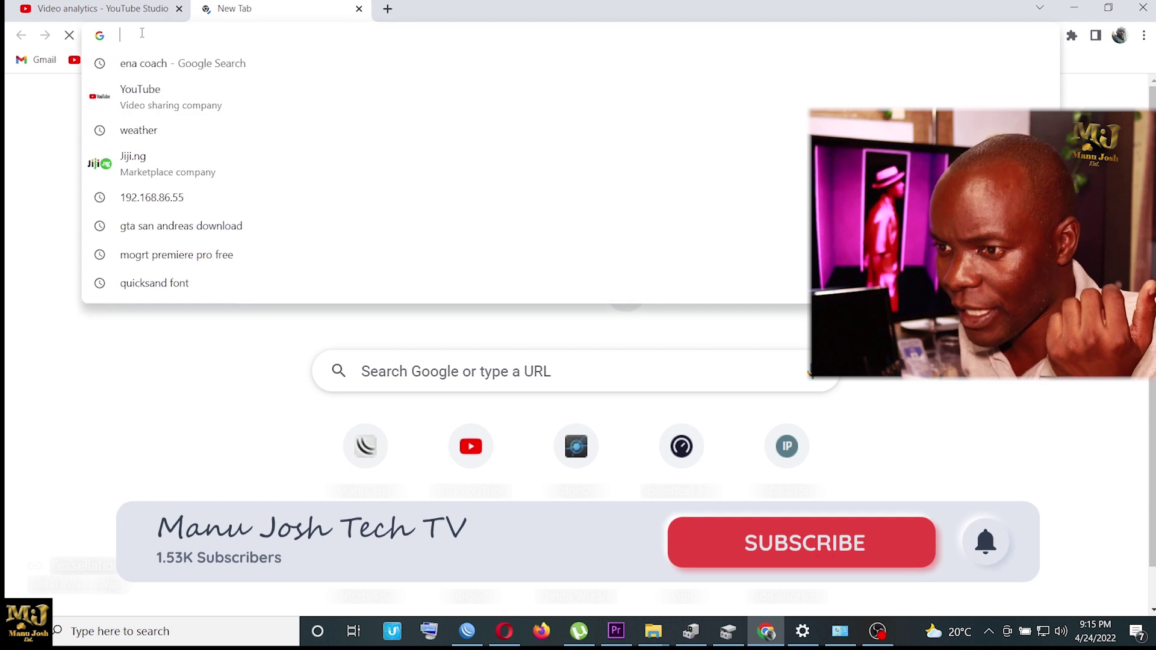
click(178, 9)
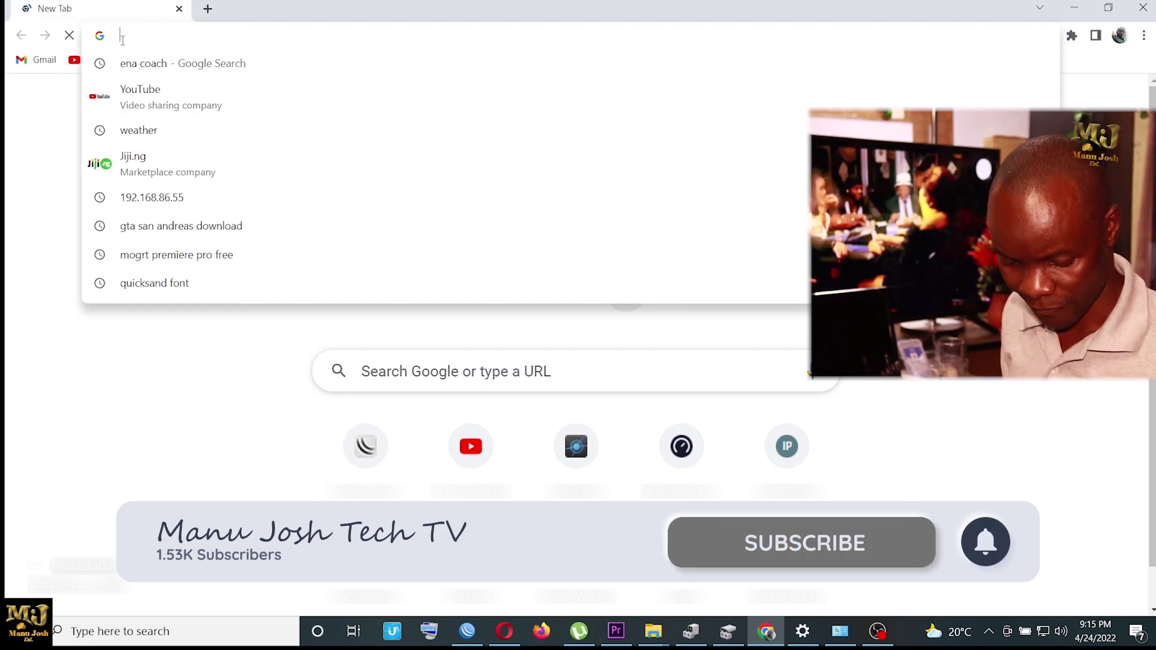
text(FAS)
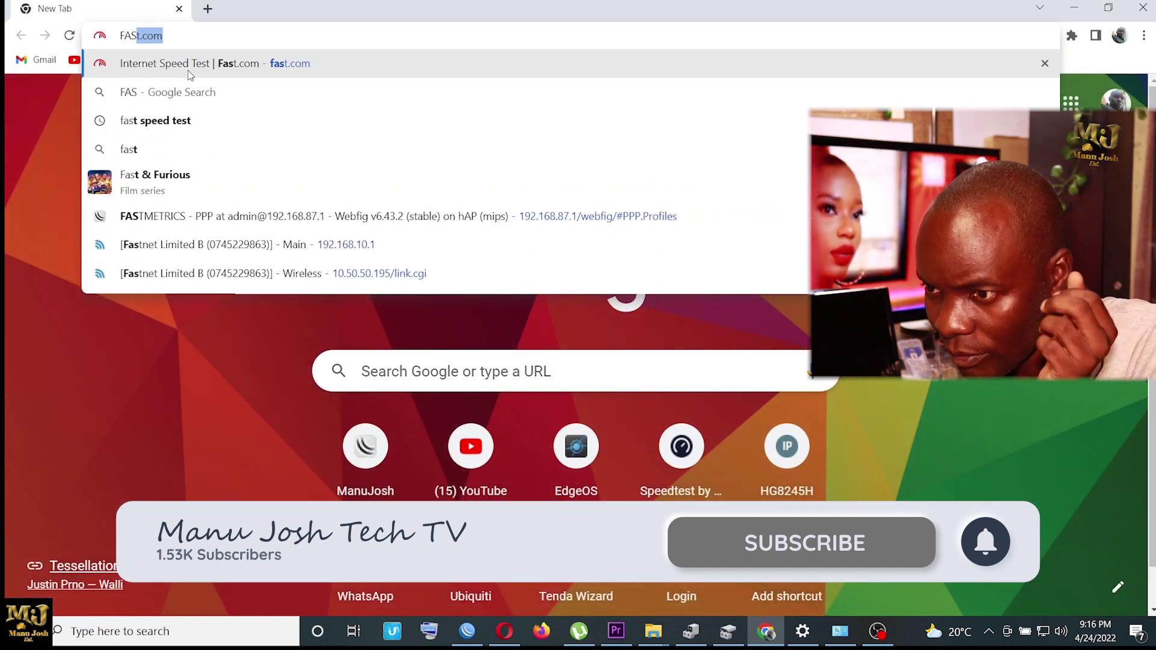
key(Return)
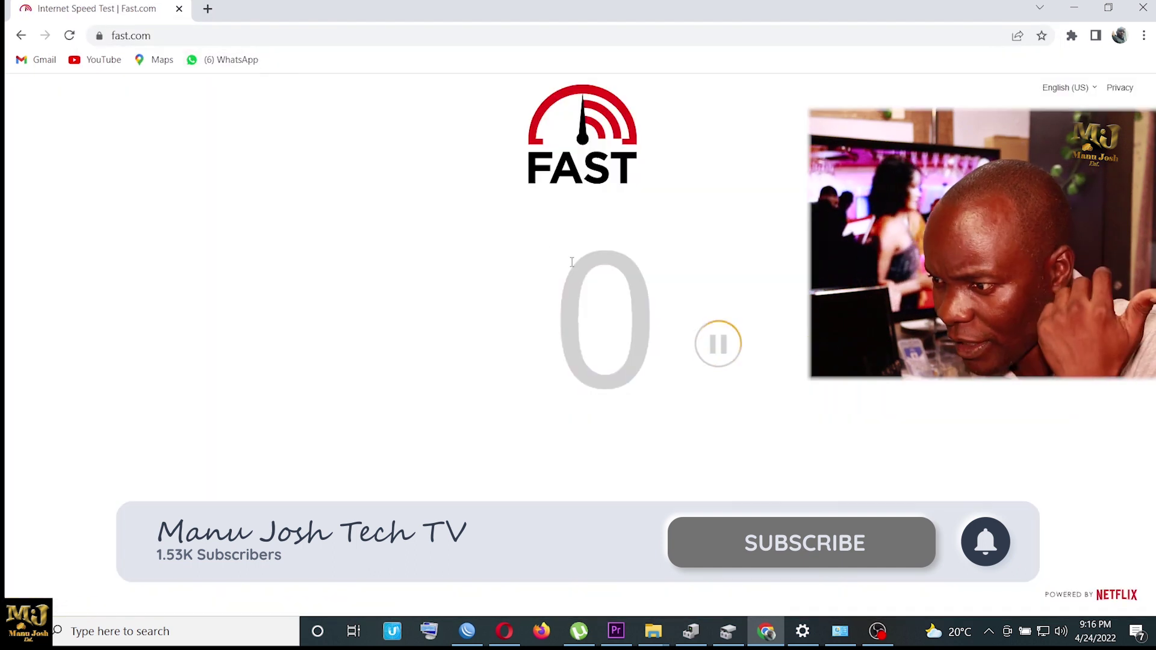